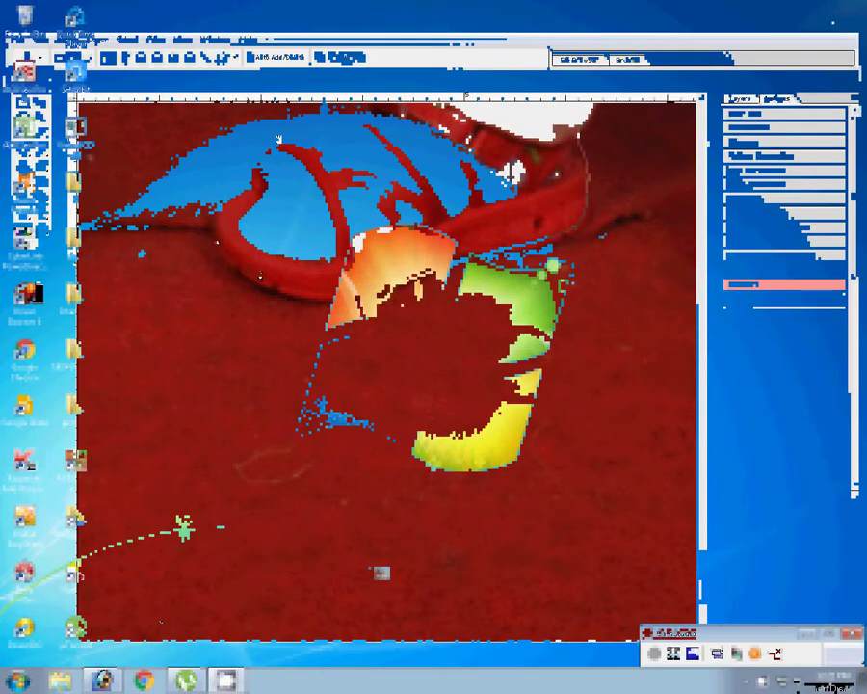
- Zoom to 200% and place the first Pen anchor points along the trouser edge
{"action": "left_click", "coordinate": [289, 236]}
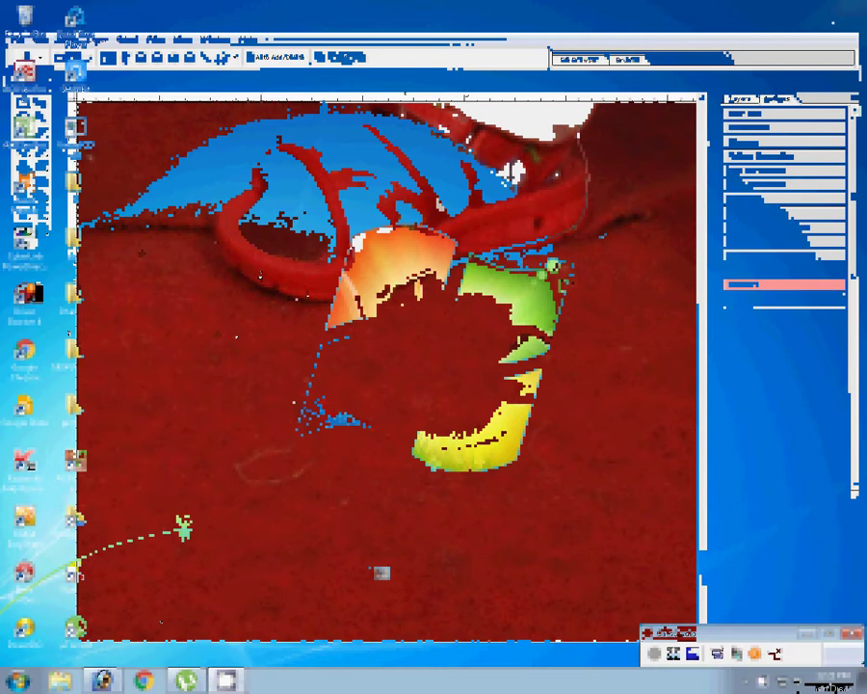
{"action": "left_click", "coordinate": [543, 135]}
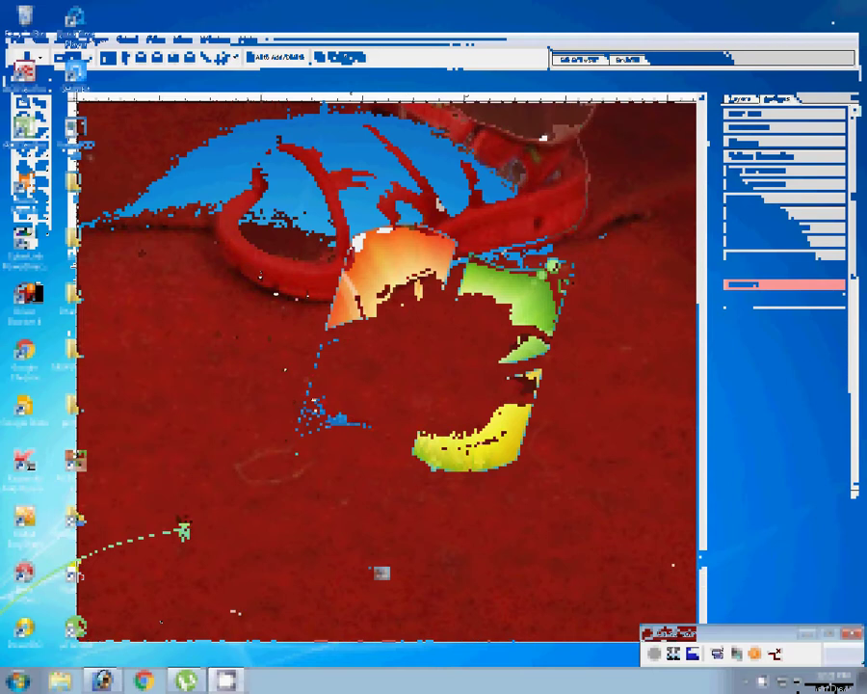
{"action": "left_click", "coordinate": [309, 184]}
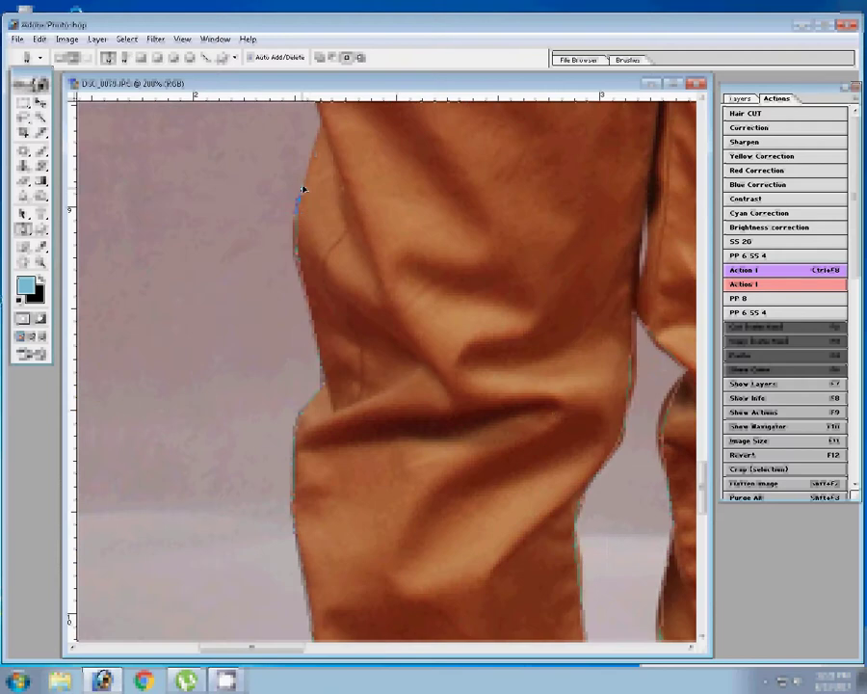
- Add Pen anchor points past the trousers, following the shirt up around the ear and head
{"action": "left_click", "coordinate": [289, 251]}
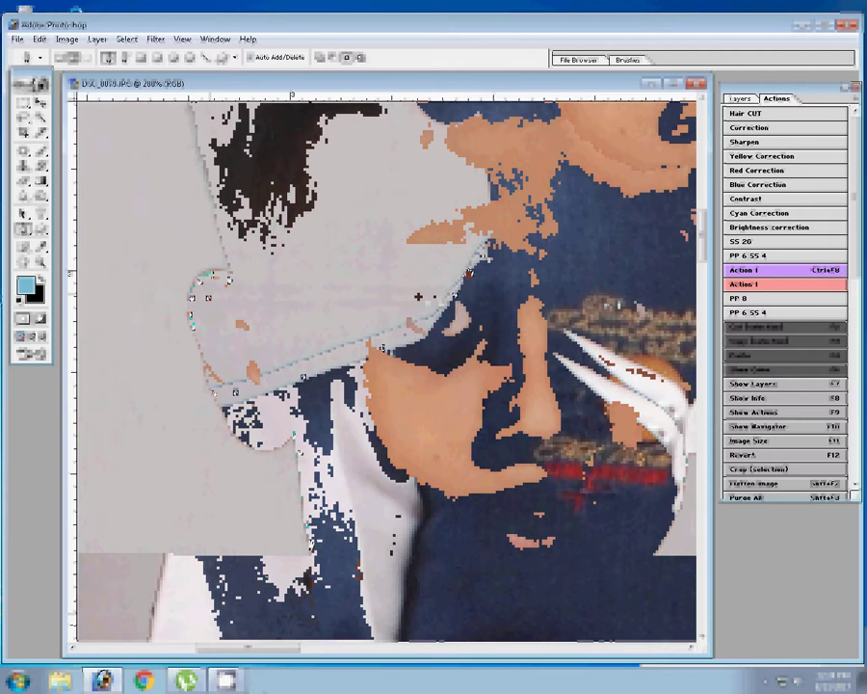
- Convert the traced path into a selection and hide the Background layer
{"action": "right_click", "coordinate": [251, 220]}
{"action": "left_click", "coordinate": [301, 281]}
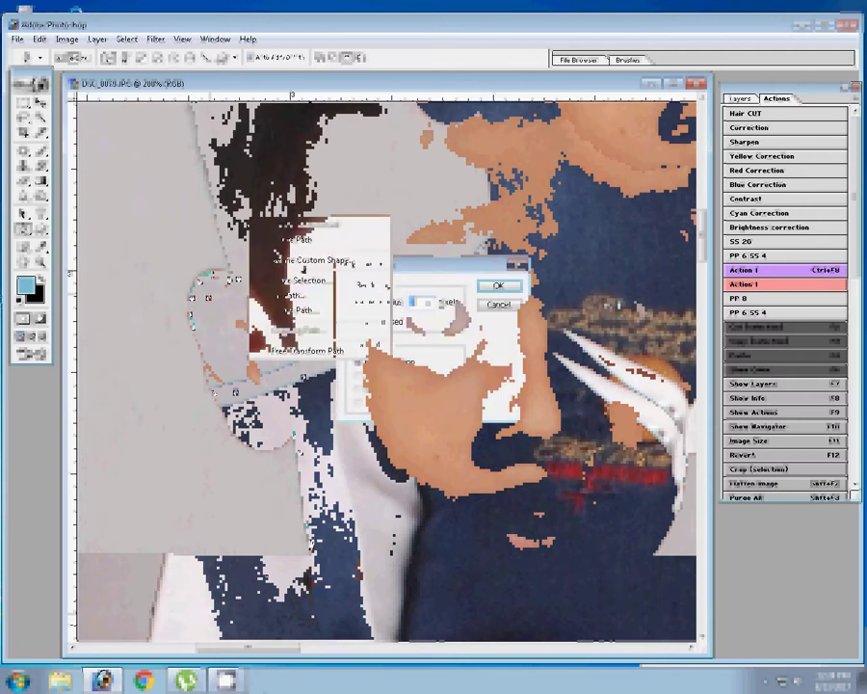
{"action": "left_click", "coordinate": [485, 287]}
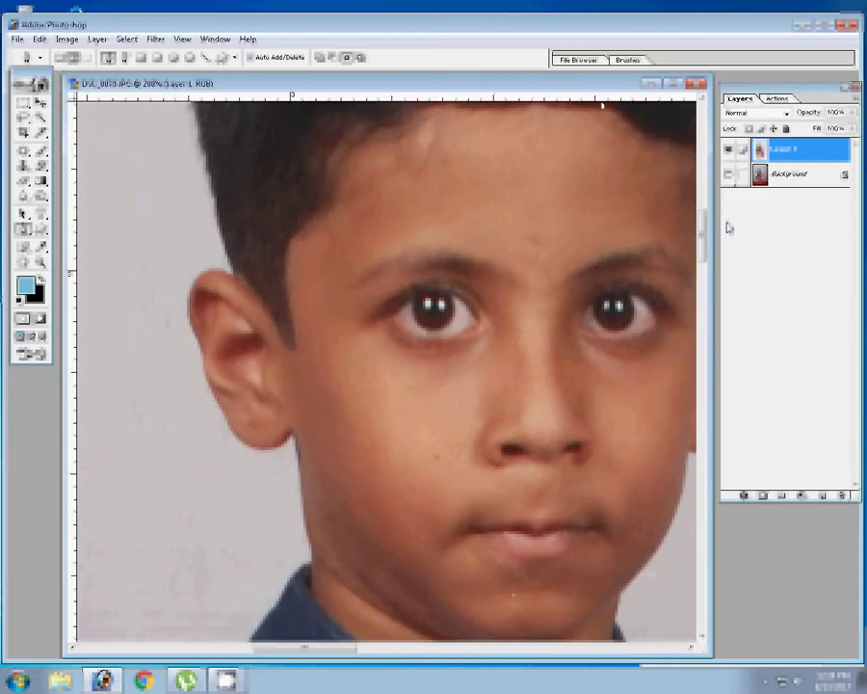
{"action": "left_click", "coordinate": [730, 173]}
- Fit the whole image on screen and show the History panel
{"action": "key", "text": "z"}
{"action": "right_click", "coordinate": [275, 398]}
{"action": "left_click", "coordinate": [292, 405]}
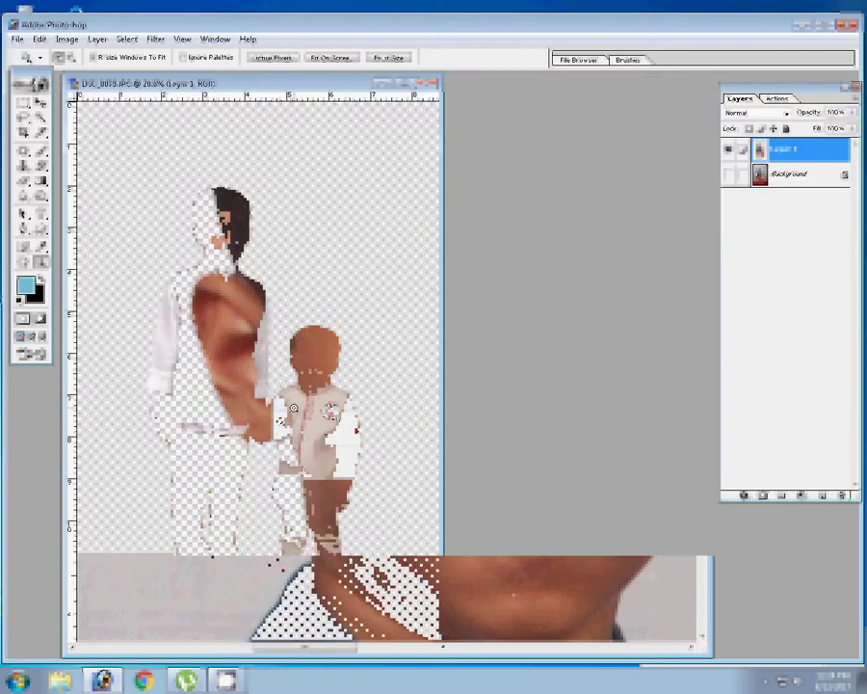
{"action": "left_click", "coordinate": [777, 99]}
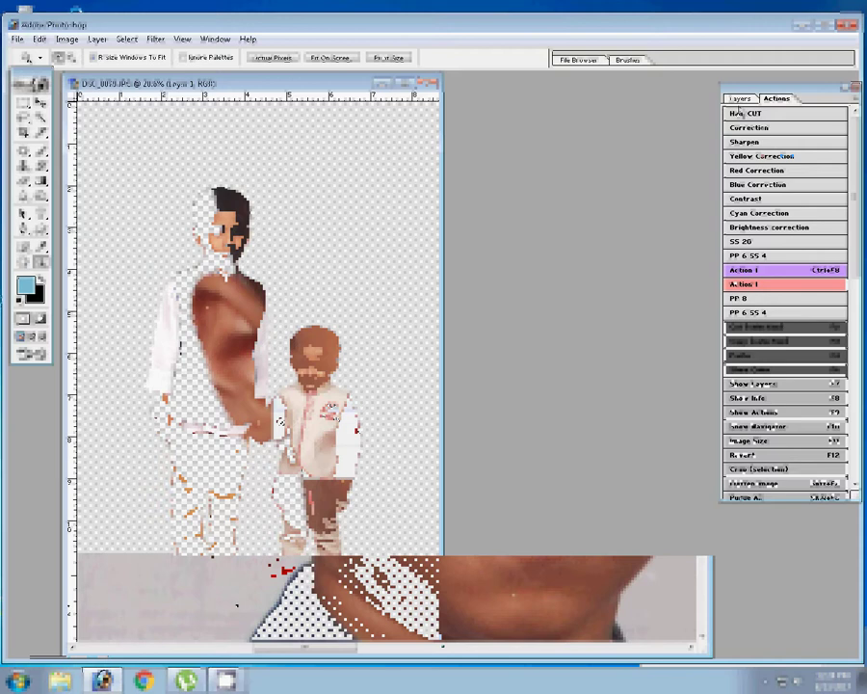
- Try a constrained Image Size width of 6, then cancel the change
{"action": "right_click", "coordinate": [337, 88]}
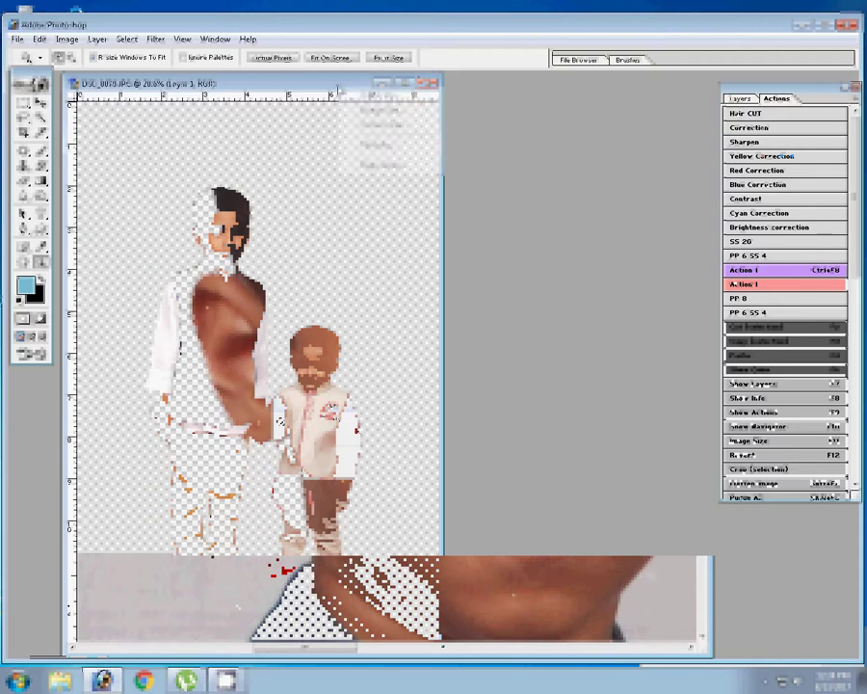
{"action": "left_click", "coordinate": [372, 109]}
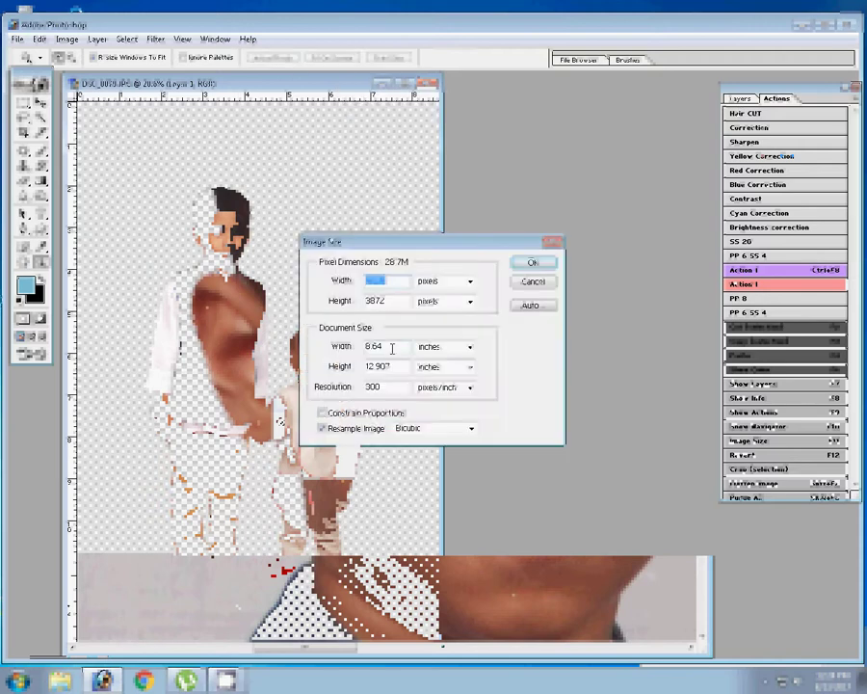
{"action": "left_click", "coordinate": [324, 412]}
{"action": "left_click", "coordinate": [381, 346]}
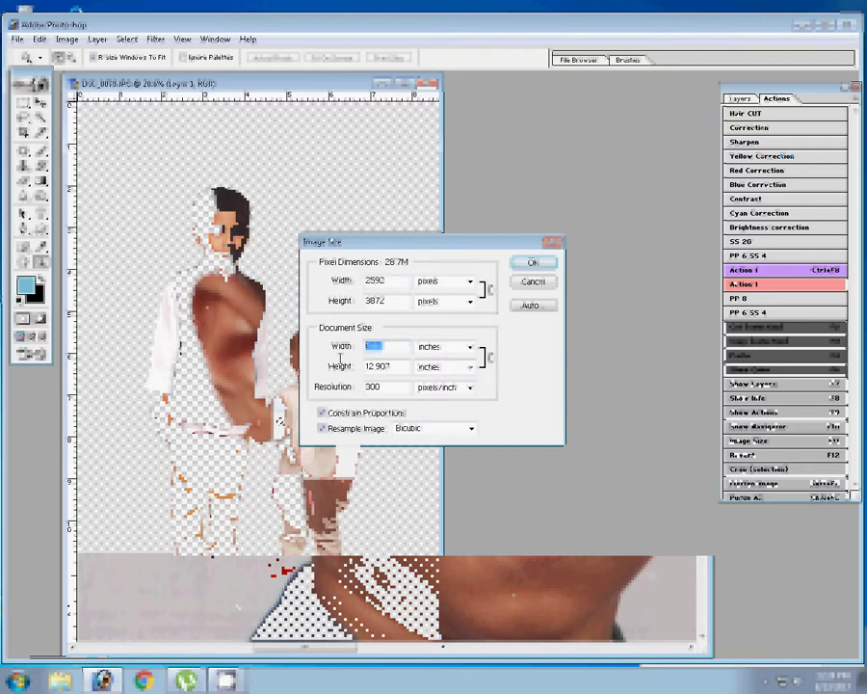
{"action": "type", "text": "6"}
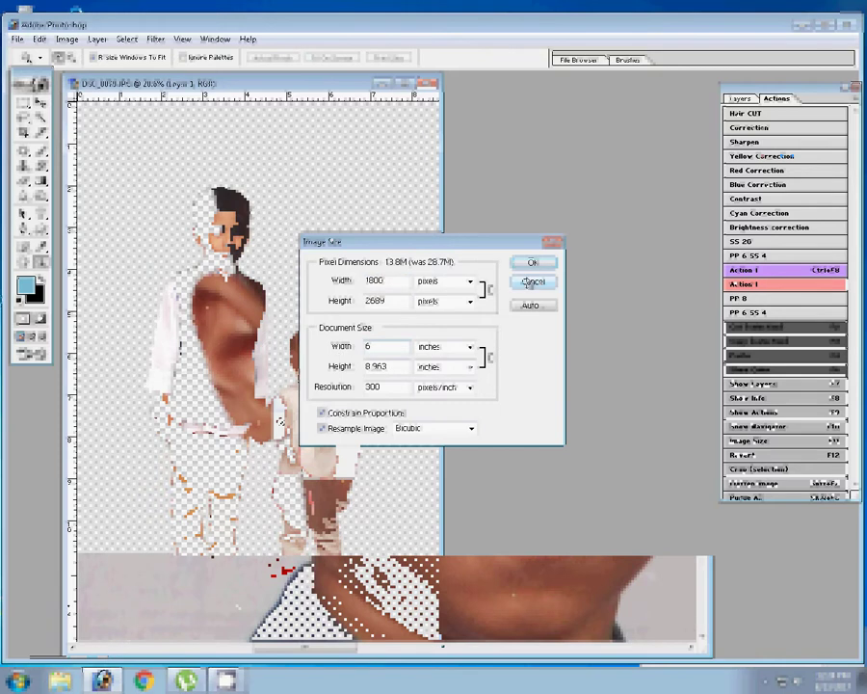
{"action": "left_click", "coordinate": [532, 282]}
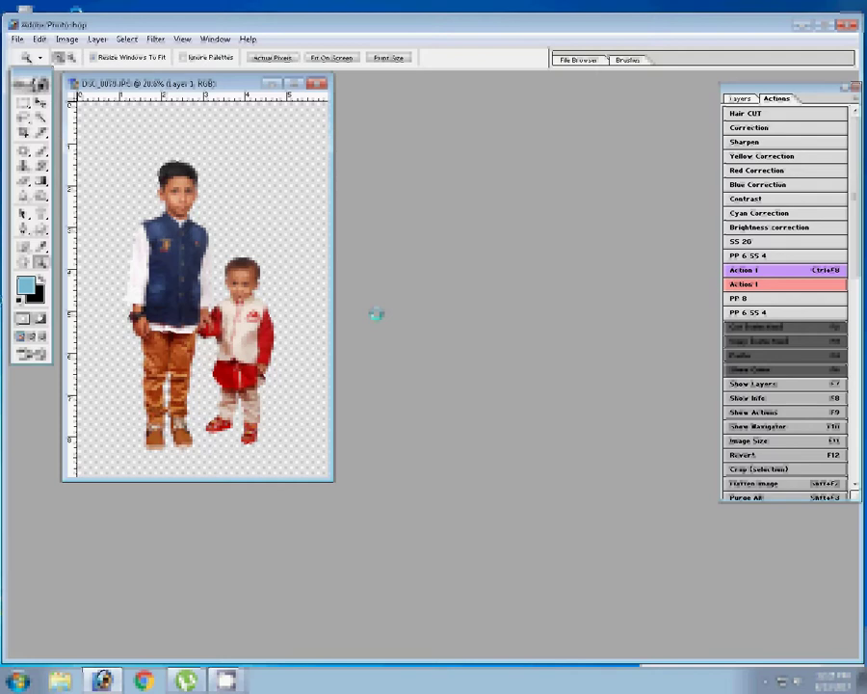
- Open background file 2121212 from D:\Backgrounds\All ground using thumbnail view
{"action": "double_click", "coordinate": [387, 367]}
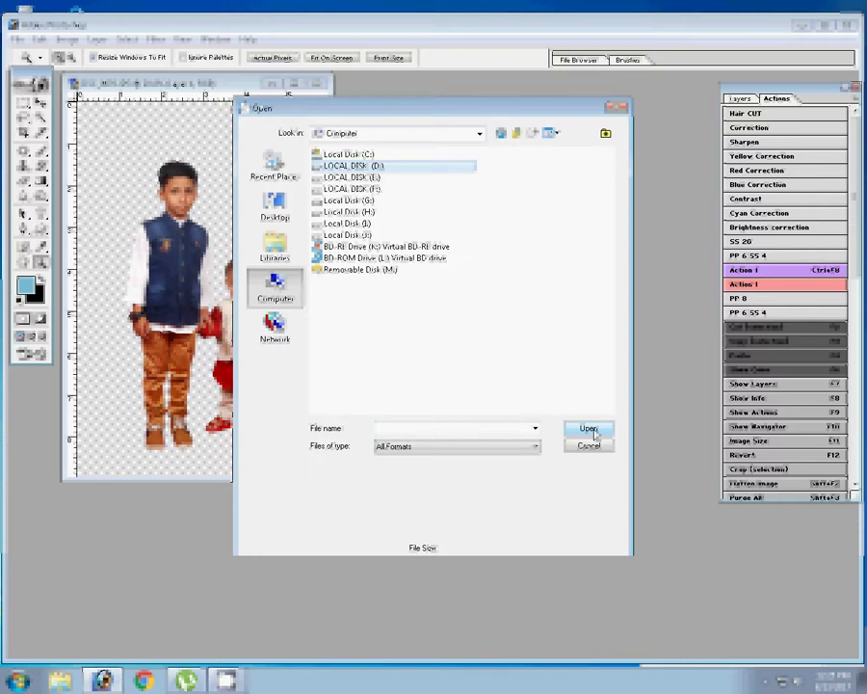
{"action": "left_click", "coordinate": [592, 430]}
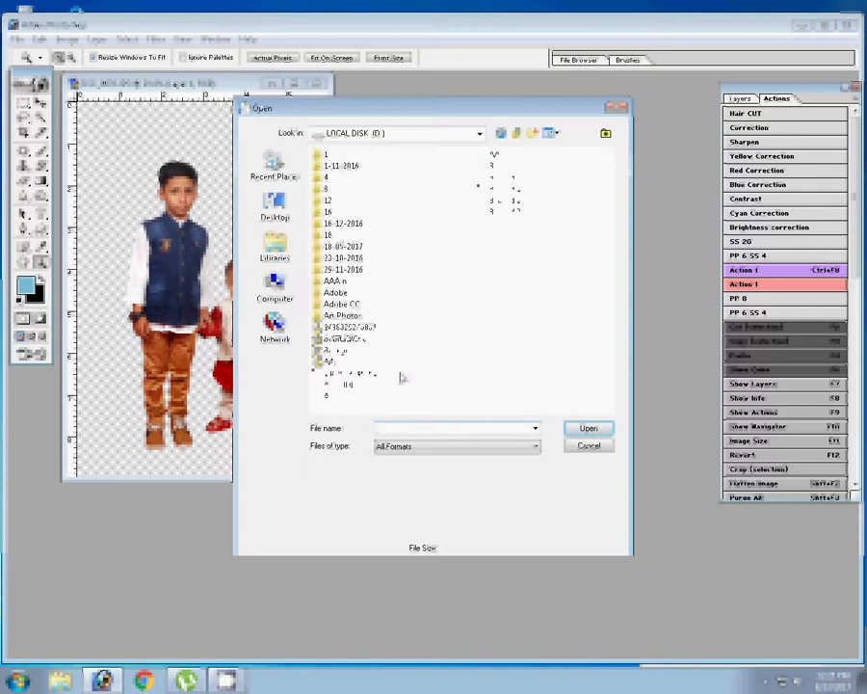
{"action": "left_click", "coordinate": [556, 132]}
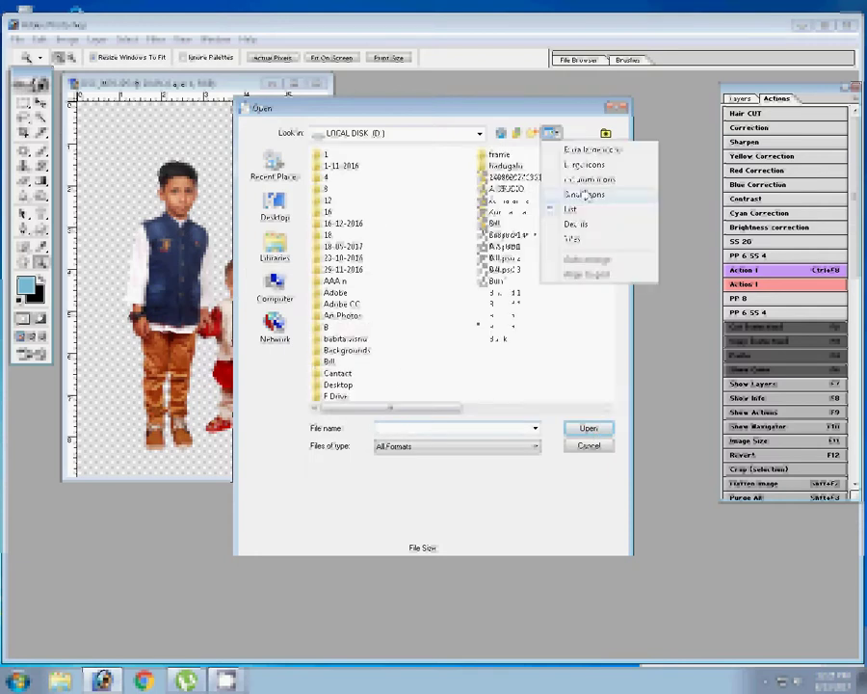
{"action": "left_click", "coordinate": [567, 208]}
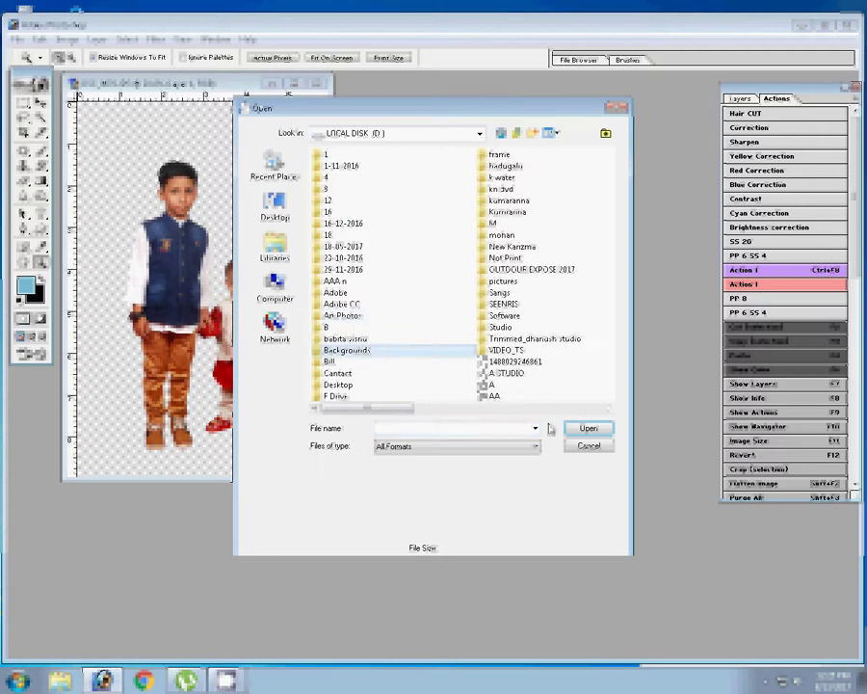
{"action": "left_click", "coordinate": [578, 428]}
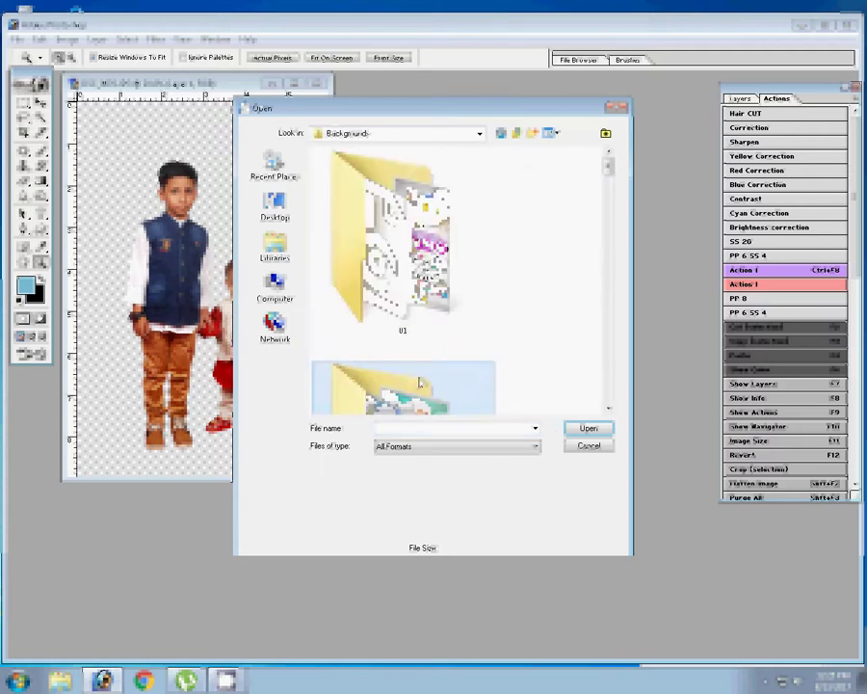
{"action": "scroll", "coordinate": [418, 380], "scroll_direction": "down", "scroll_amount": 3}
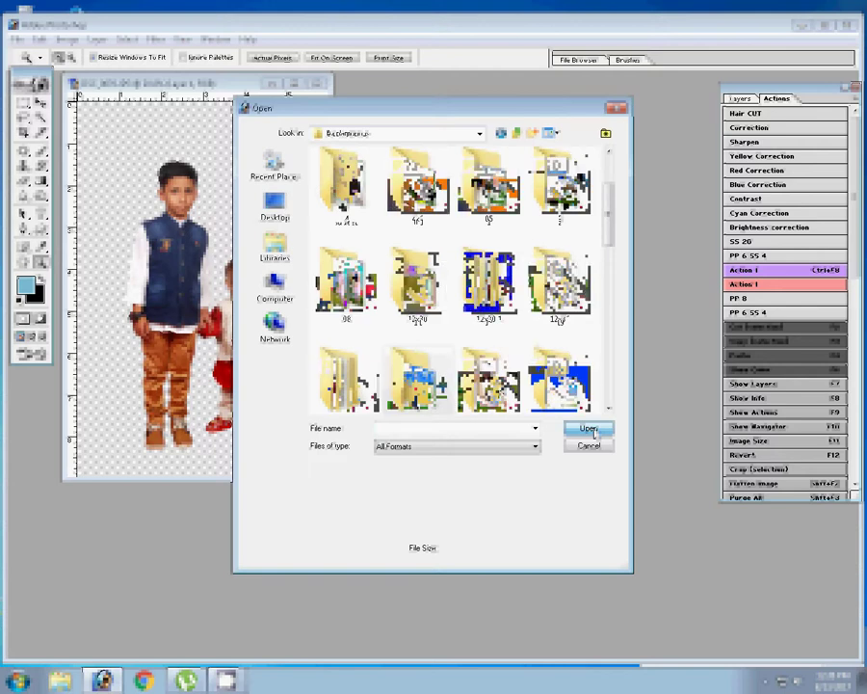
{"action": "double_click", "coordinate": [492, 390]}
{"action": "left_click", "coordinate": [494, 395]}
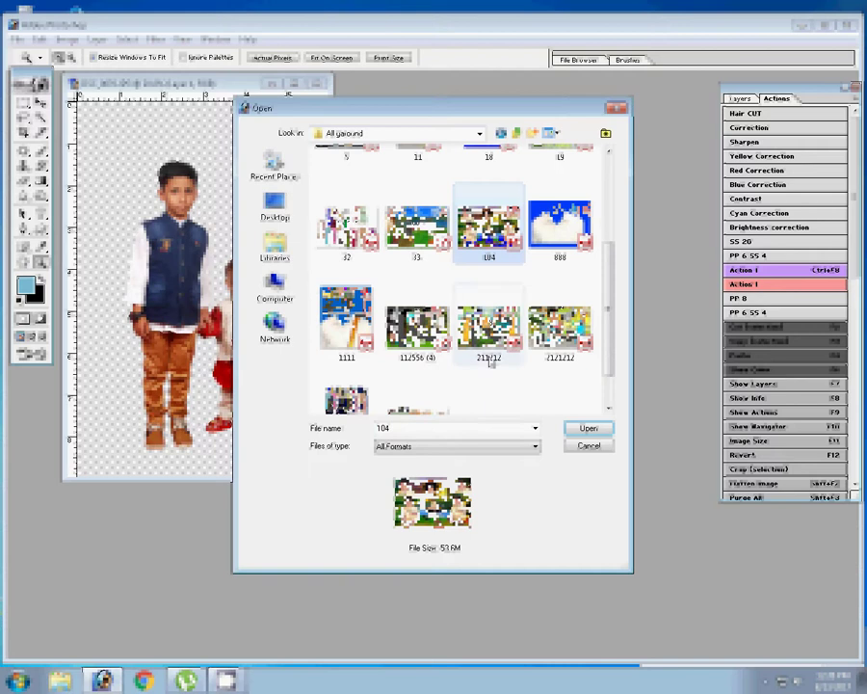
{"action": "scroll", "coordinate": [488, 365], "scroll_direction": "down", "scroll_amount": 1}
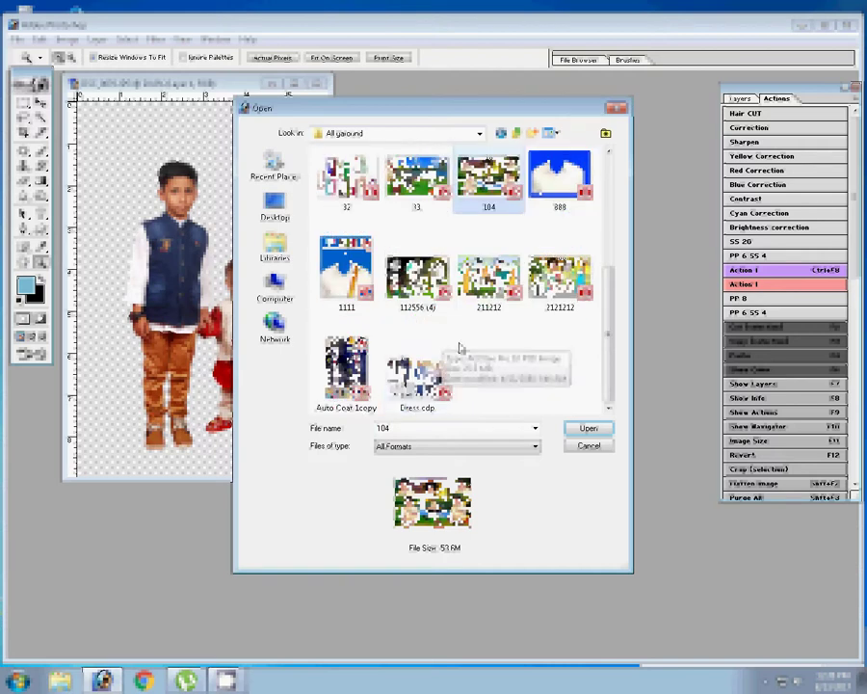
{"action": "left_click", "coordinate": [596, 302]}
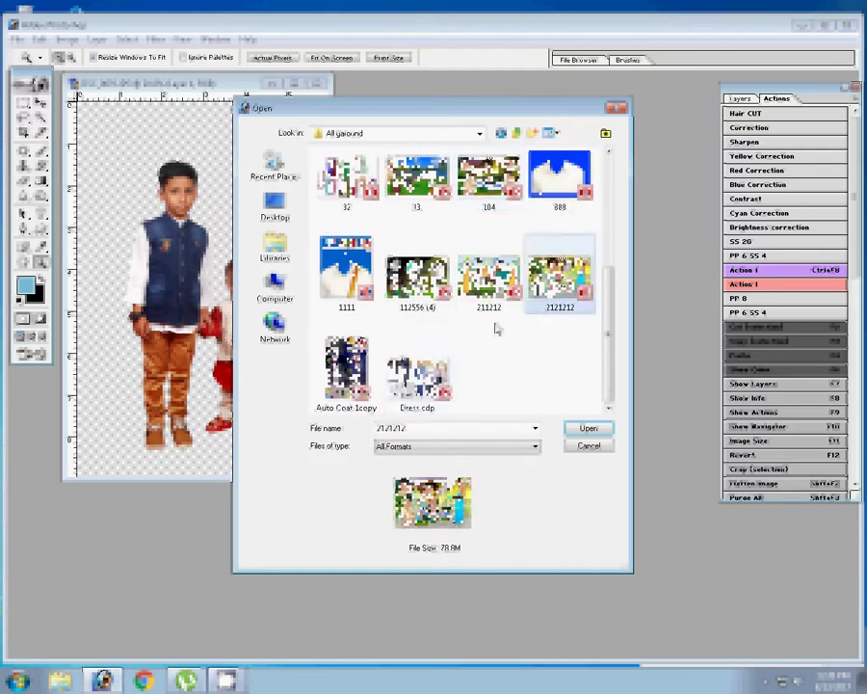
{"action": "left_click", "coordinate": [601, 435]}
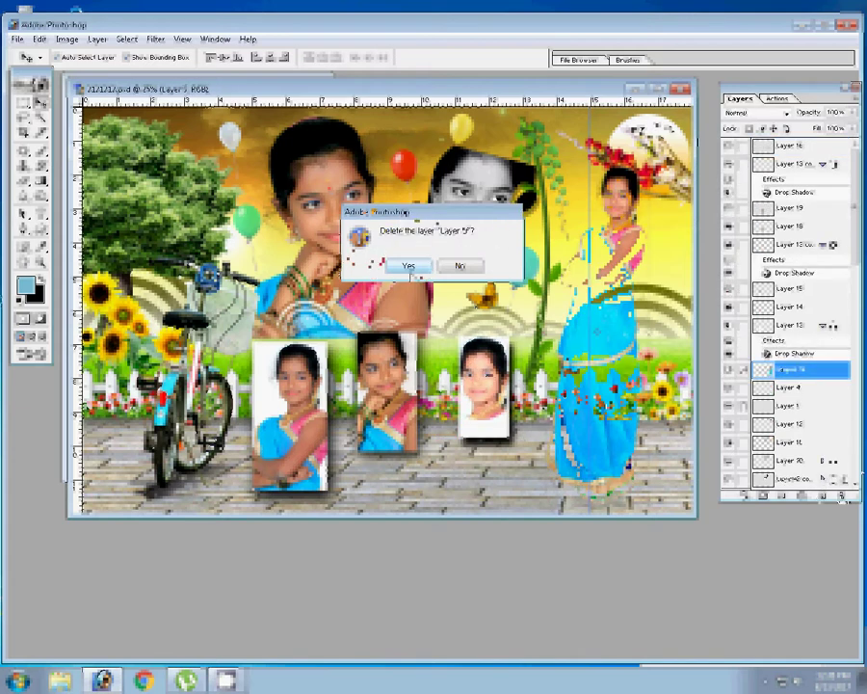
- Delete the woman figure, her framed photo and Layer 7 with the large girl photo
{"action": "left_click", "coordinate": [409, 266]}
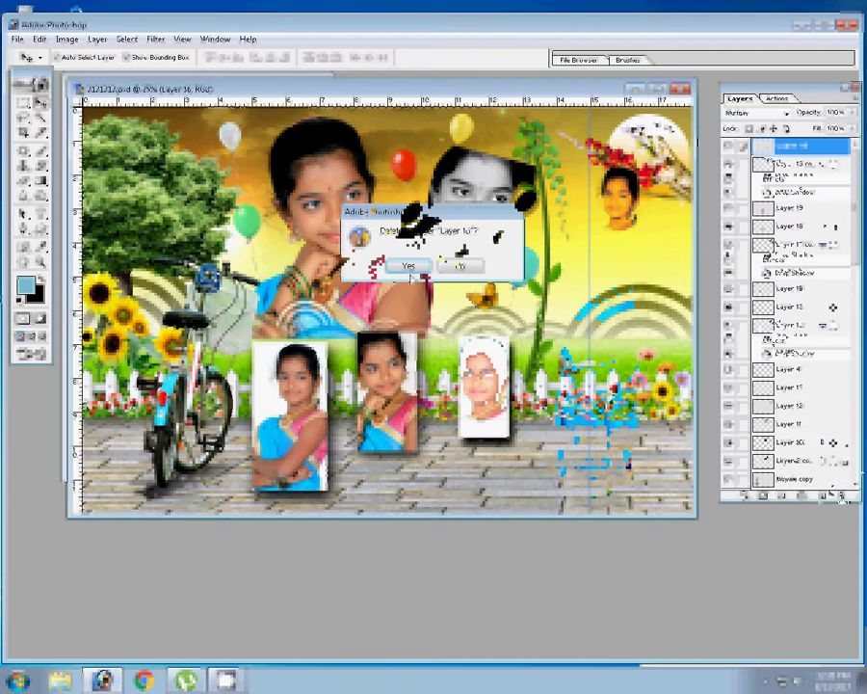
{"action": "left_click", "coordinate": [409, 266]}
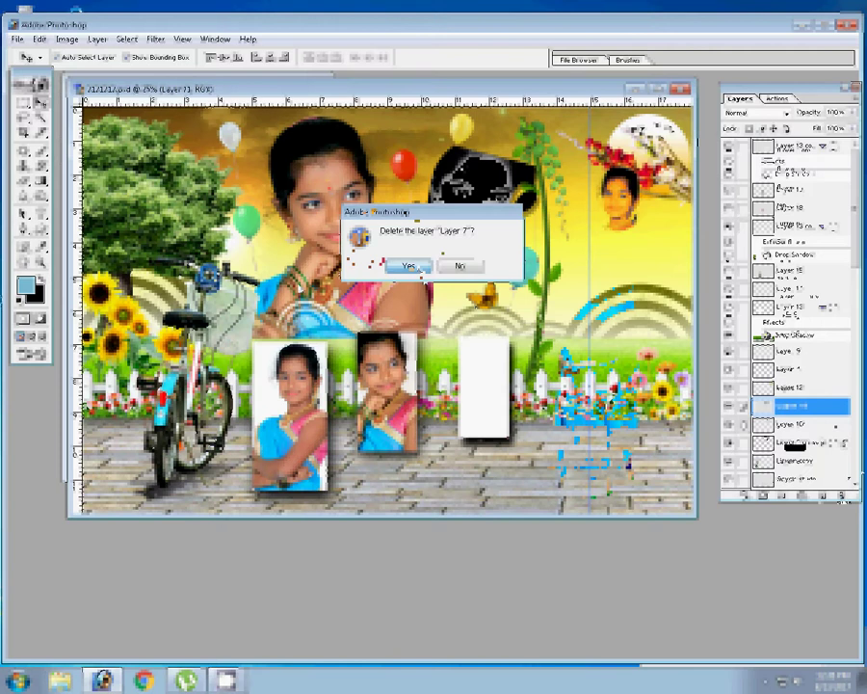
{"action": "left_click", "coordinate": [417, 270]}
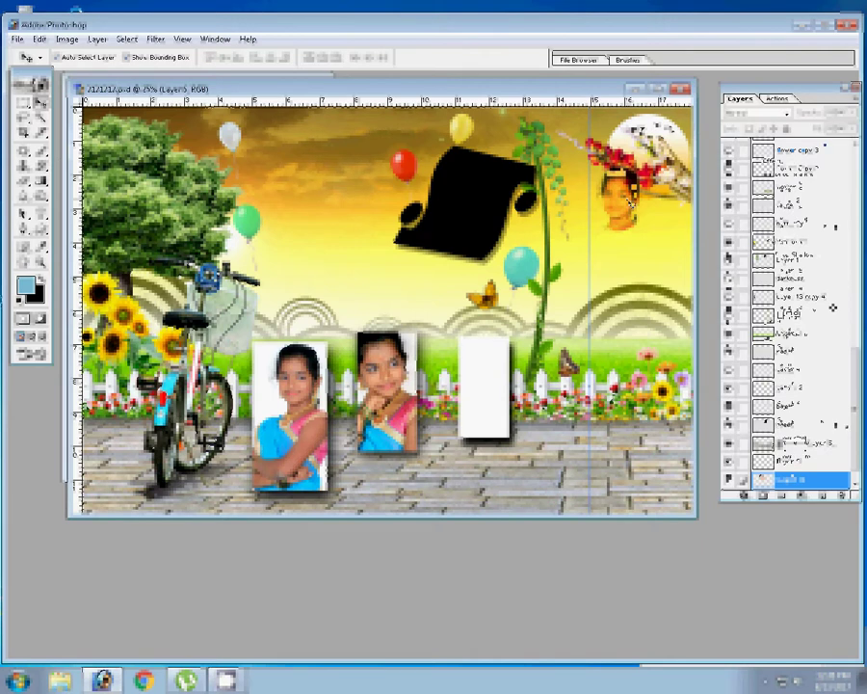
- Hide the remaining girl portraits, their white frames and the black scroll
{"action": "left_click", "coordinate": [725, 195]}
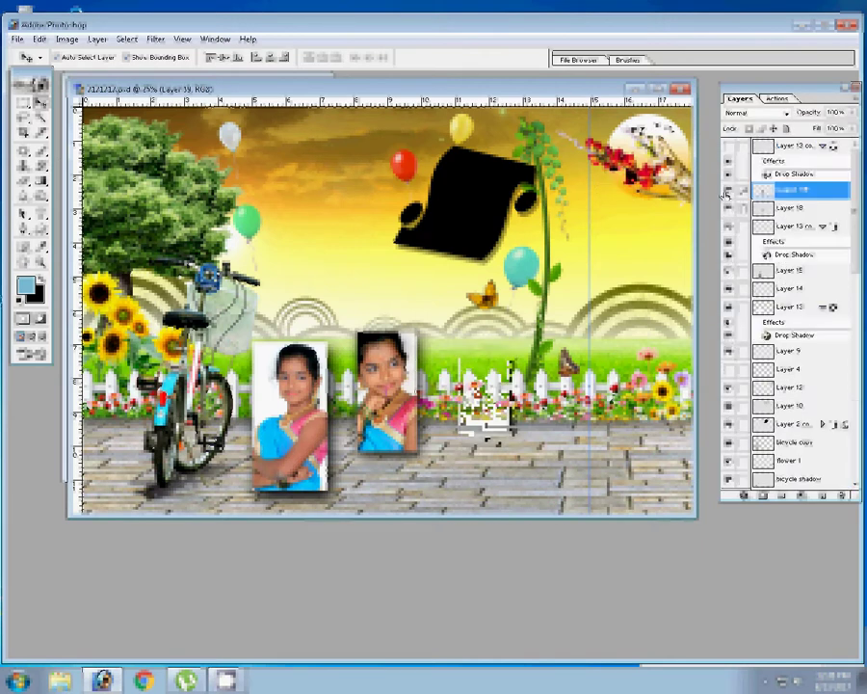
{"action": "left_click", "coordinate": [730, 225]}
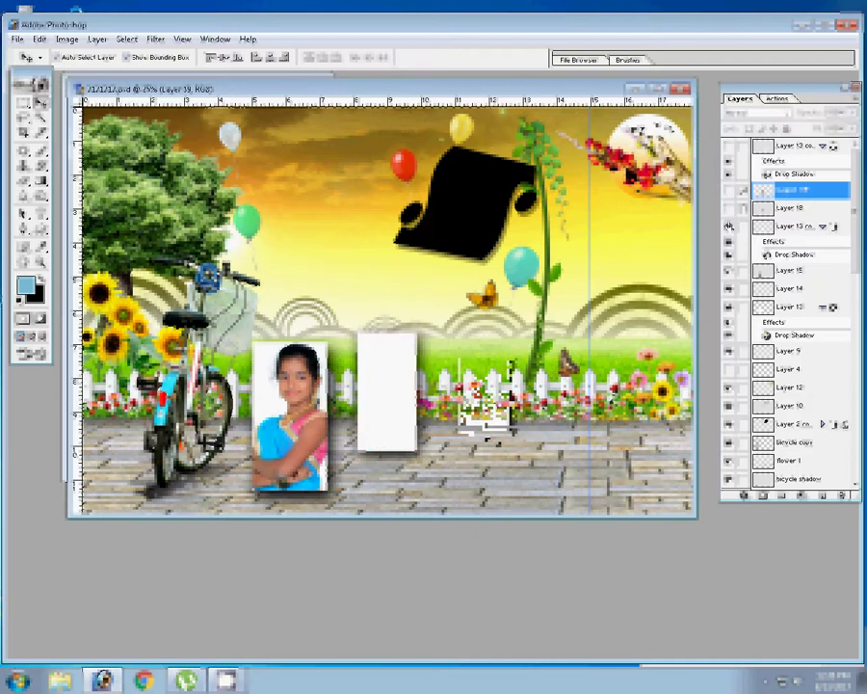
{"action": "left_click", "coordinate": [730, 226]}
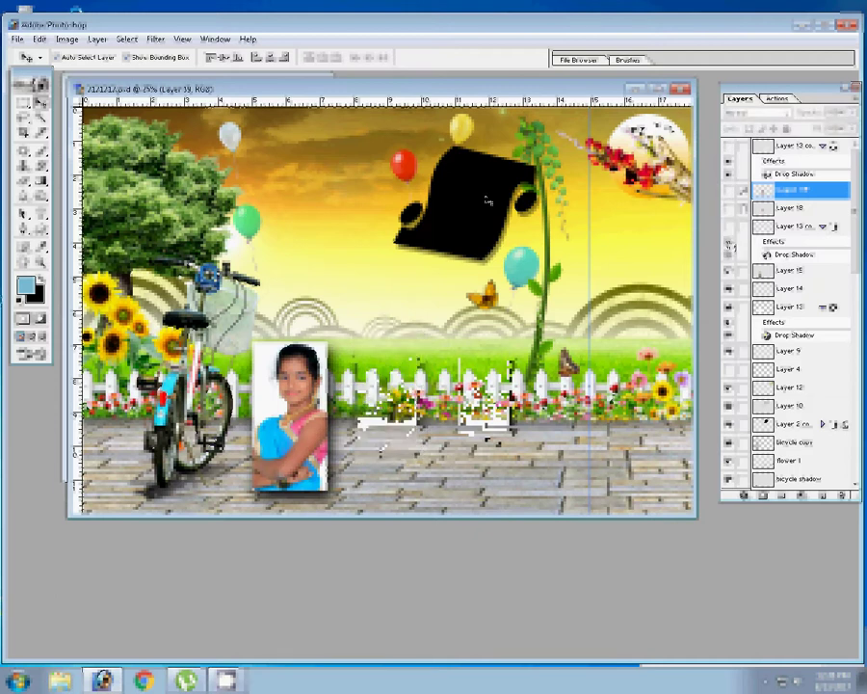
{"action": "left_click", "coordinate": [730, 271]}
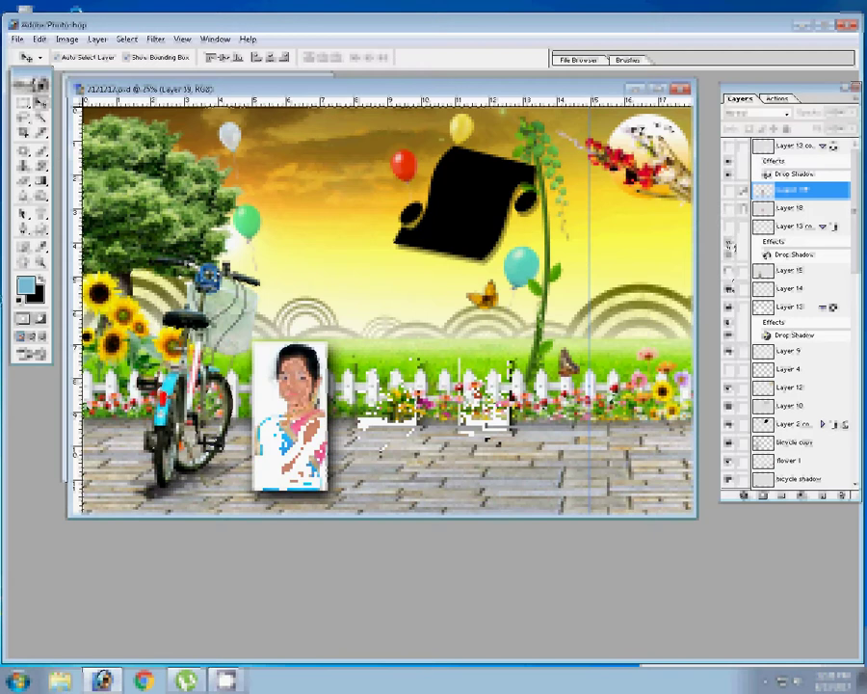
{"action": "left_click", "coordinate": [790, 271]}
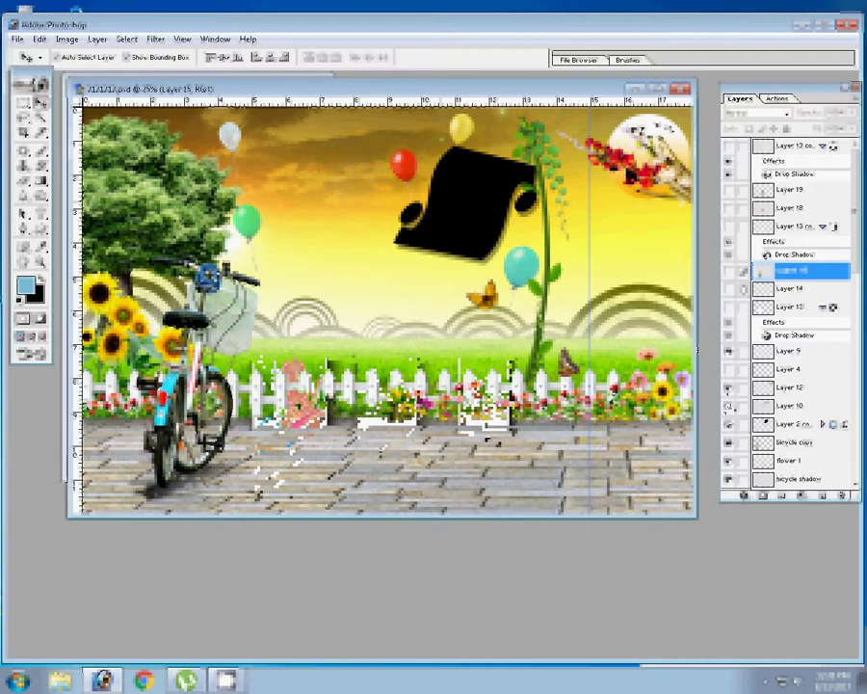
{"action": "left_click", "coordinate": [374, 257]}
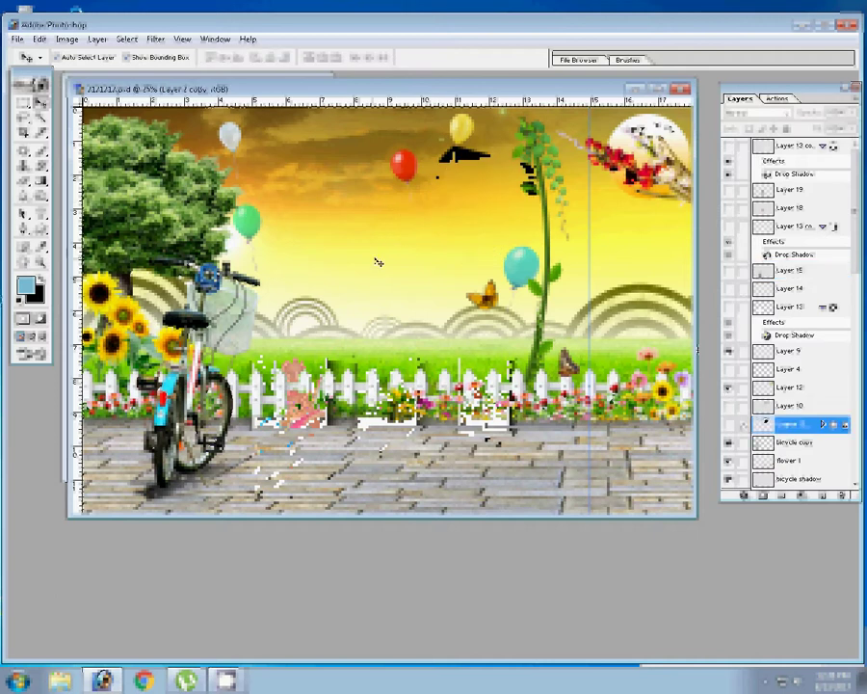
{"action": "left_click", "coordinate": [97, 38]}
- Flatten the background into one layer, discarding the hidden layers
{"action": "left_click", "coordinate": [144, 459]}
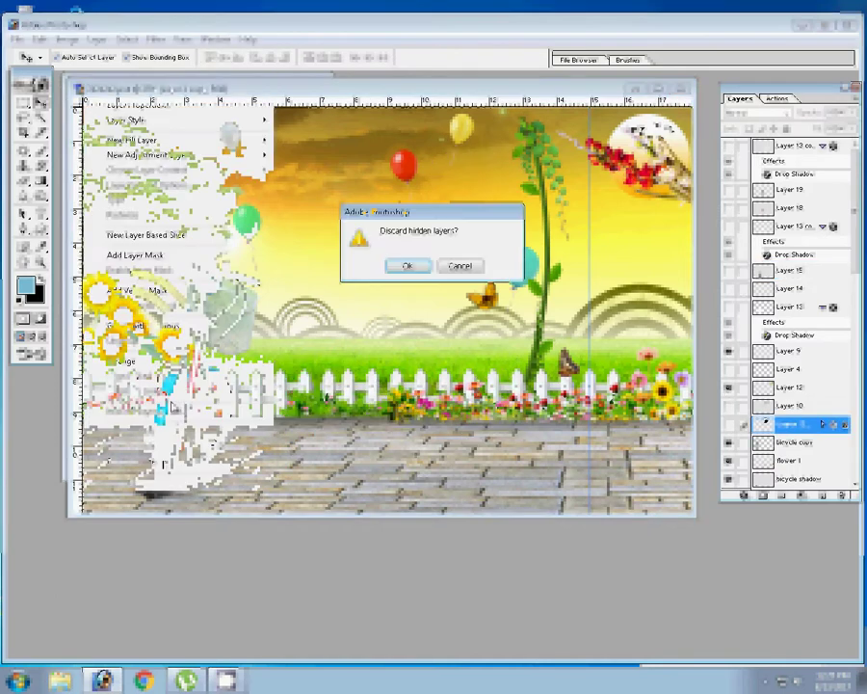
{"action": "left_click", "coordinate": [406, 266]}
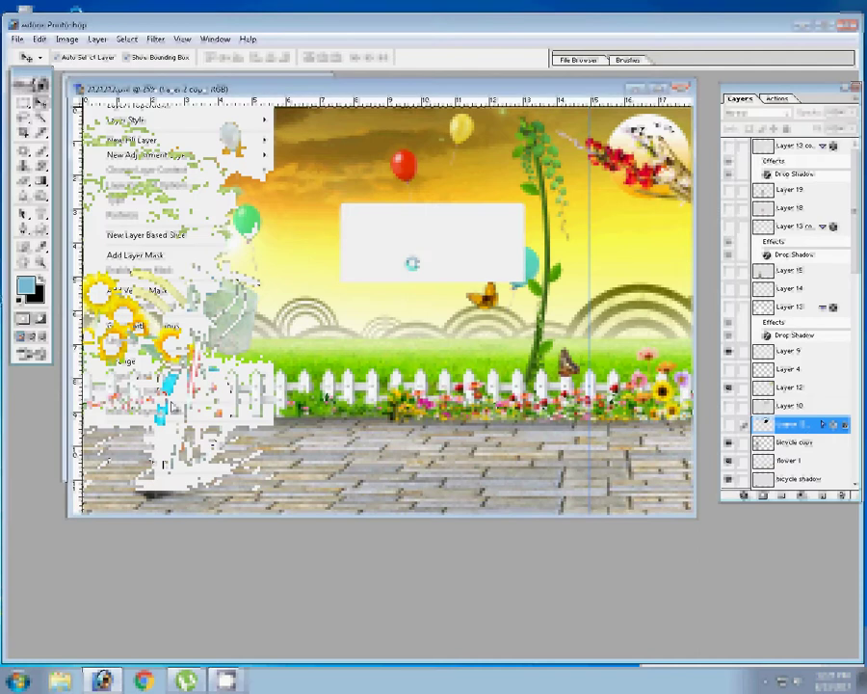
{"action": "right_click", "coordinate": [428, 88]}
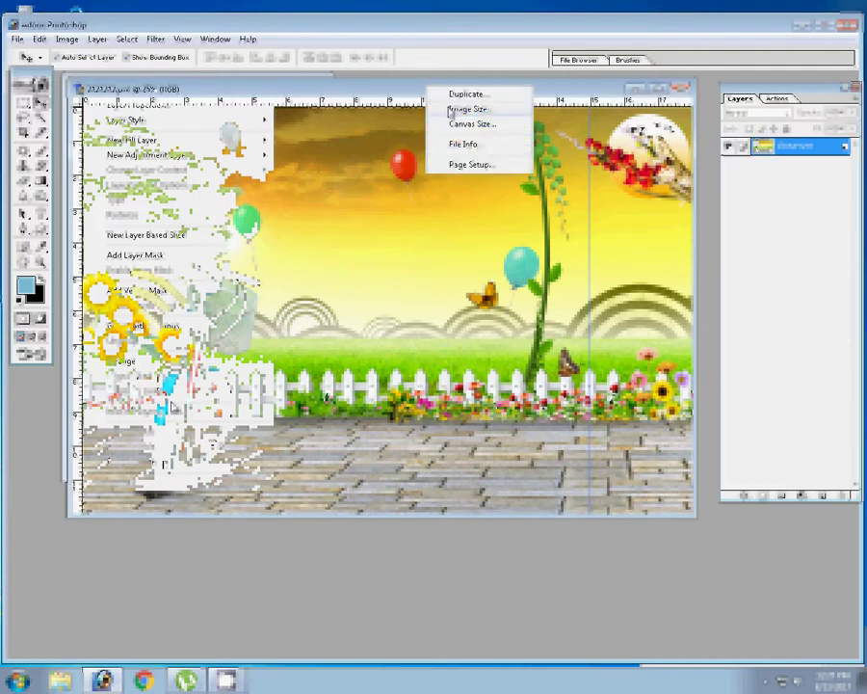
{"action": "left_click", "coordinate": [450, 112]}
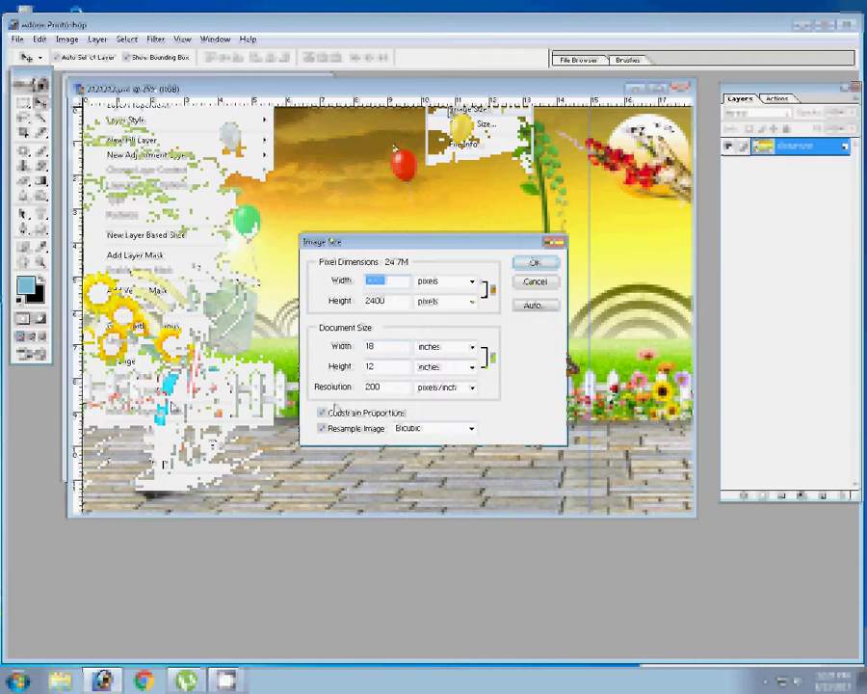
- Resize the background, unconstrained, to 7.5 × 3.5 inches at 30 pixels/inch
{"action": "left_click", "coordinate": [323, 412]}
{"action": "double_click", "coordinate": [376, 346]}
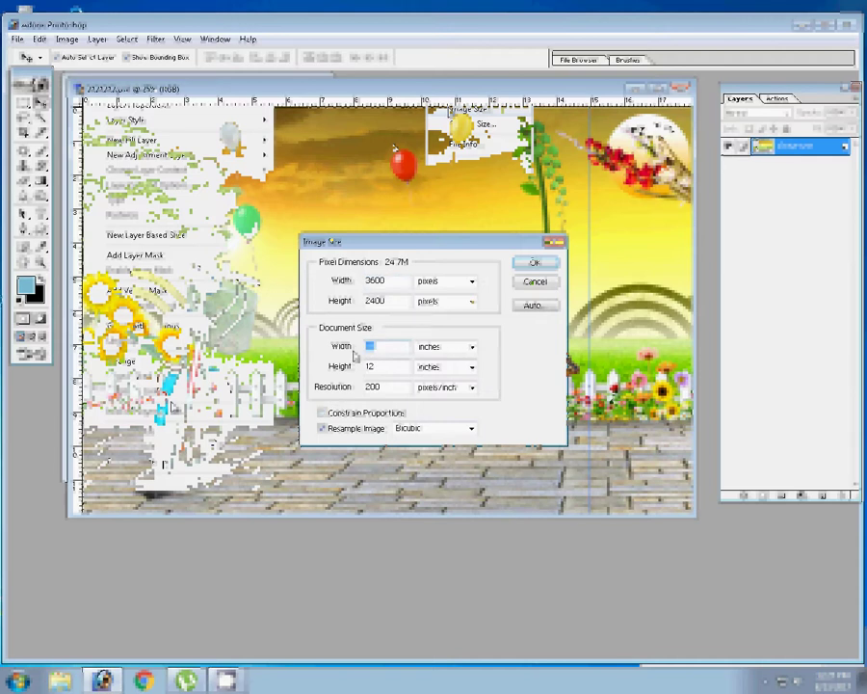
{"action": "type", "text": "7"}
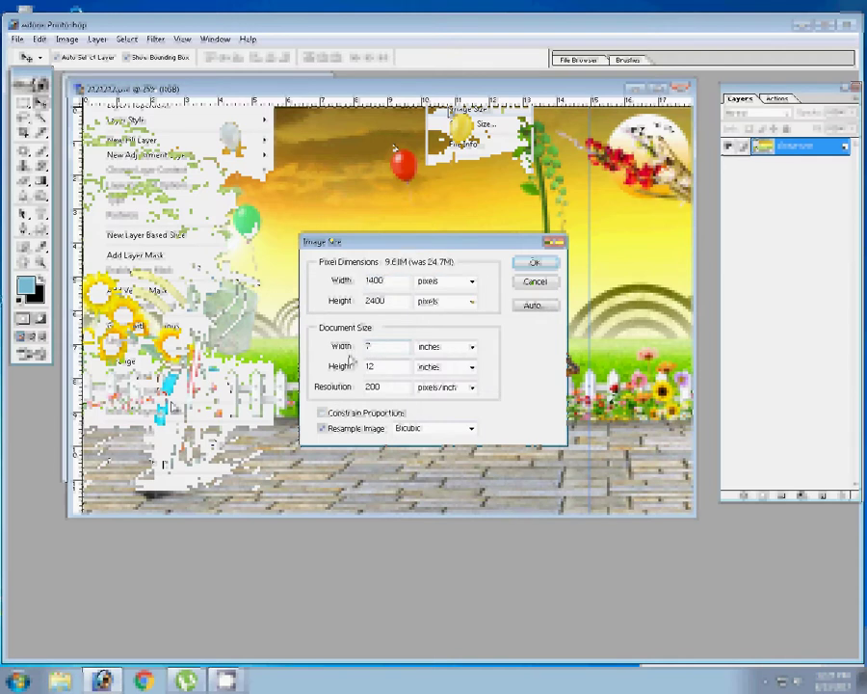
{"action": "type", "text": ".5"}
{"action": "key", "text": "Tab"}
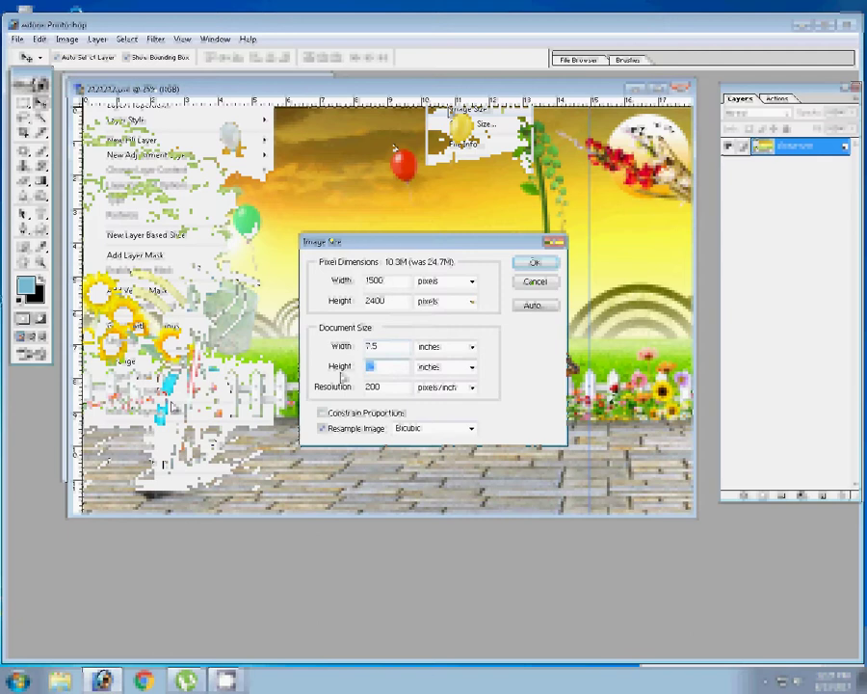
{"action": "type", "text": "3"}
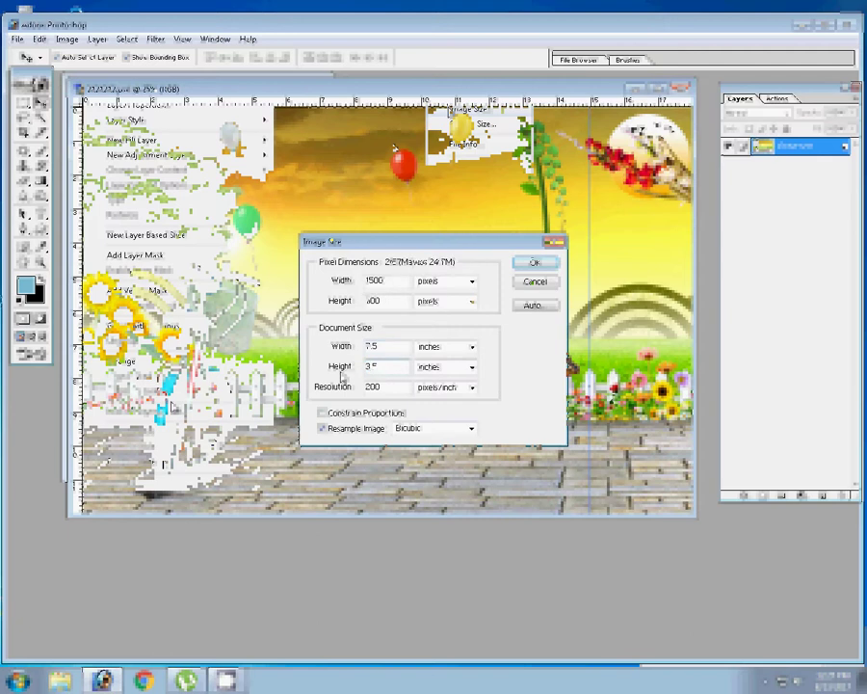
{"action": "type", "text": ".5"}
{"action": "double_click", "coordinate": [384, 387]}
{"action": "type", "text": "3"}
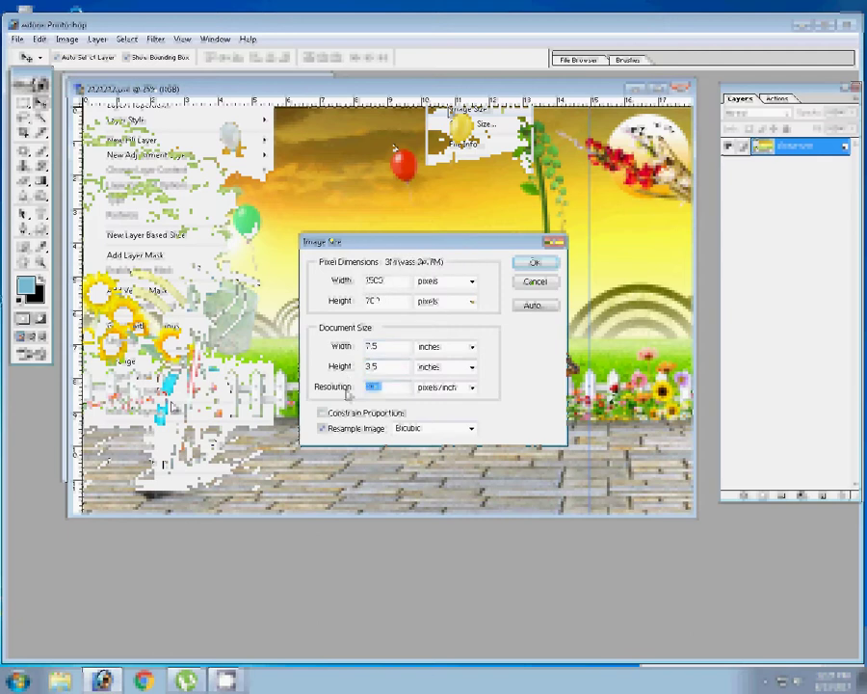
{"action": "type", "text": "0"}
{"action": "key", "text": "Return"}
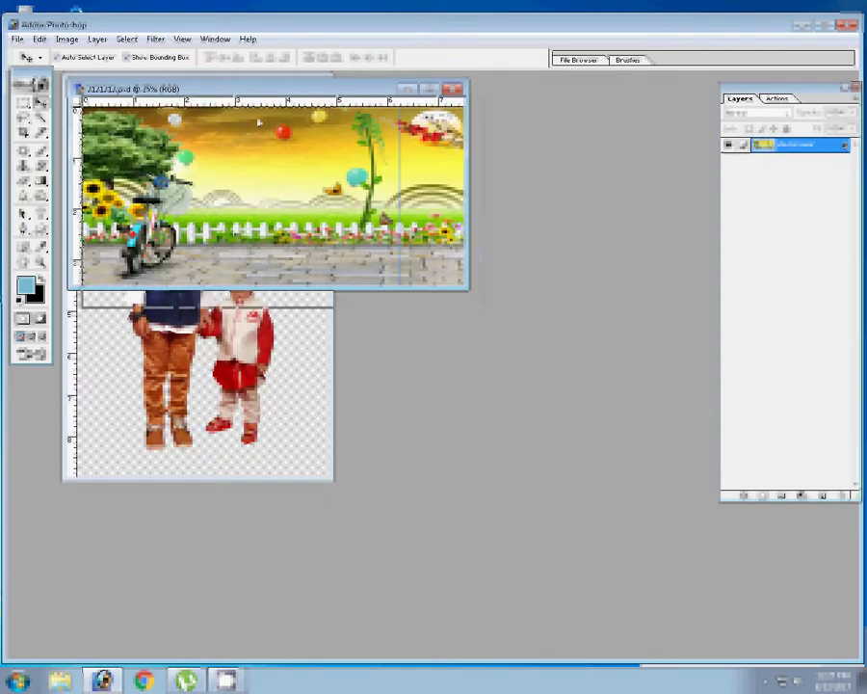
- Drag the two-children cut-out into the background and zoom in on it
{"action": "left_click_drag", "start_coordinate": [193, 376], "coordinate": [190, 212]}
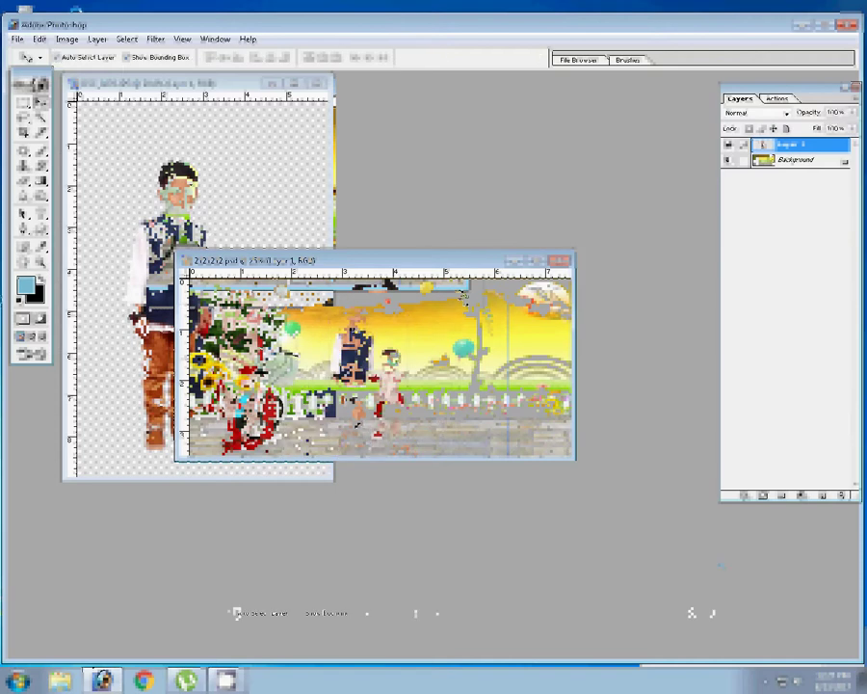
{"action": "key", "text": "z"}
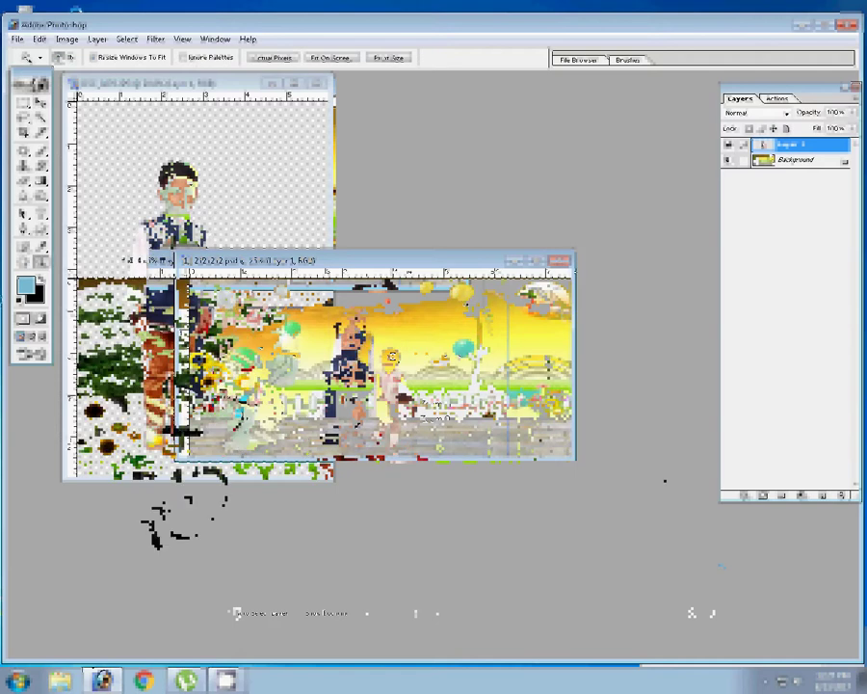
{"action": "key", "text": "ctrl+plus"}
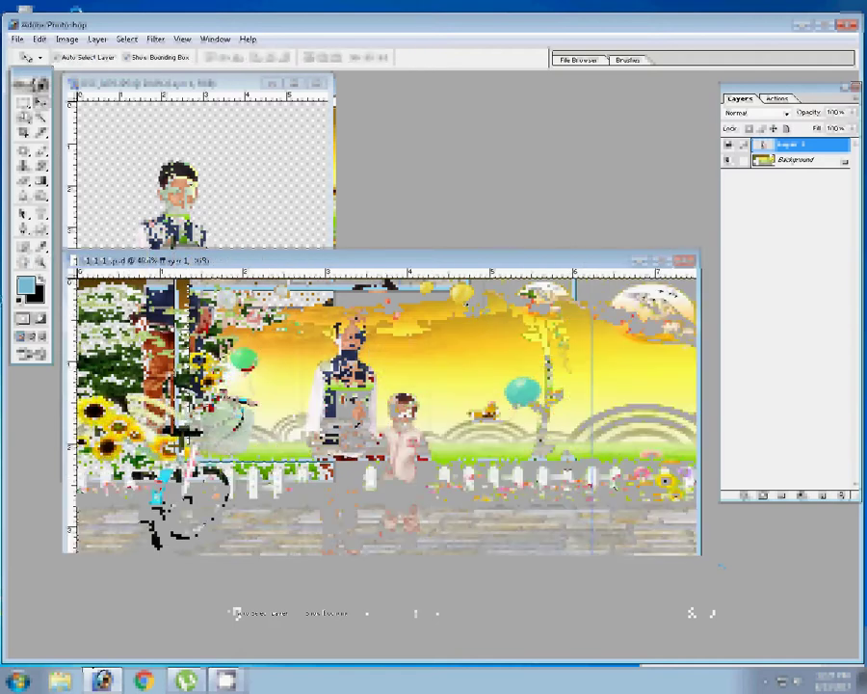
{"action": "key", "text": "m"}
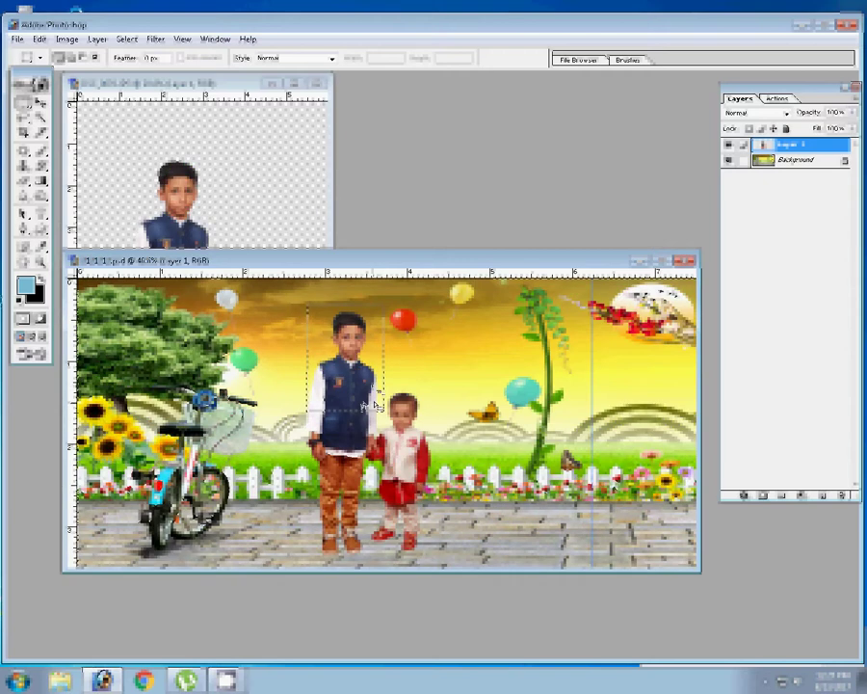
- Duplicate the older boy to a new layer, move it right and scale it into a large close-up
{"action": "key", "text": "ctrl+j"}
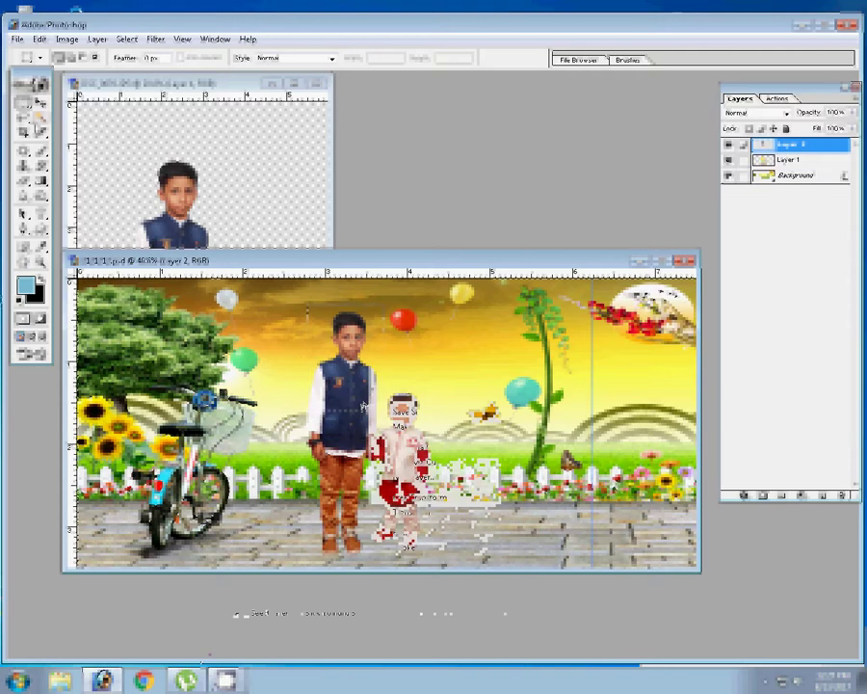
{"action": "key", "text": "v"}
{"action": "left_click_drag", "start_coordinate": [349, 344], "coordinate": [620, 382]}
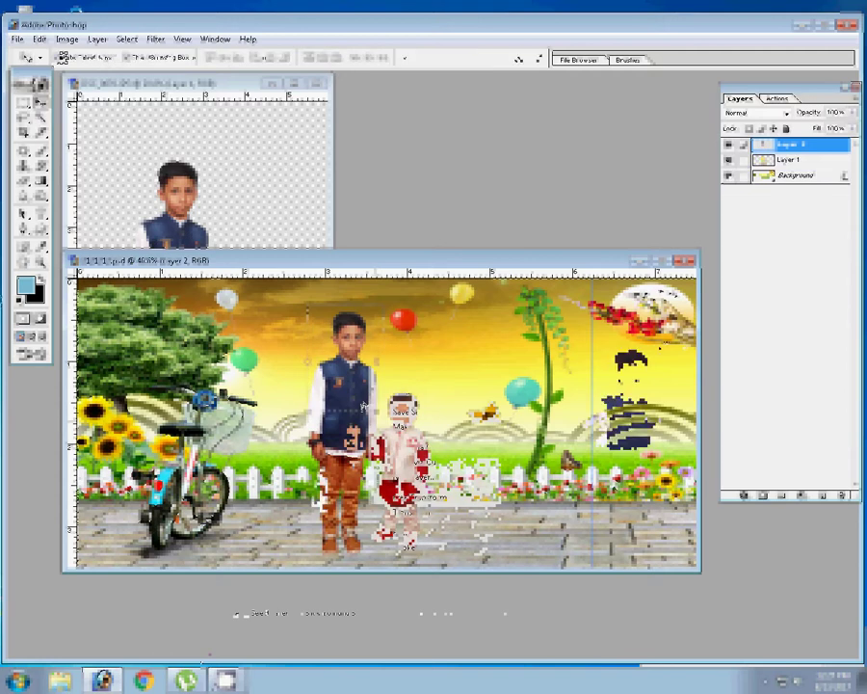
{"action": "key", "text": "ctrl+t"}
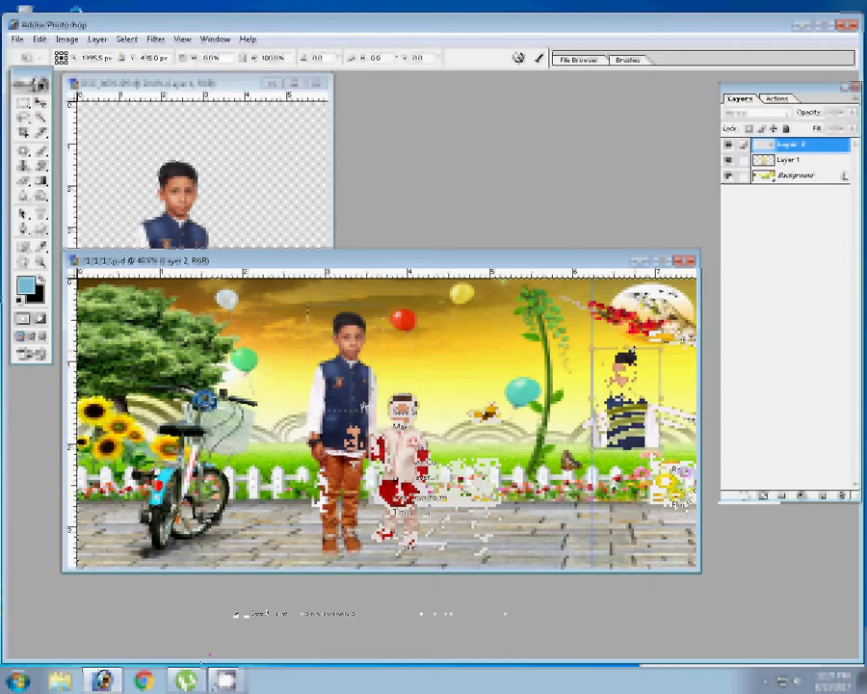
{"action": "left_click_drag", "start_coordinate": [634, 351], "coordinate": [595, 403]}
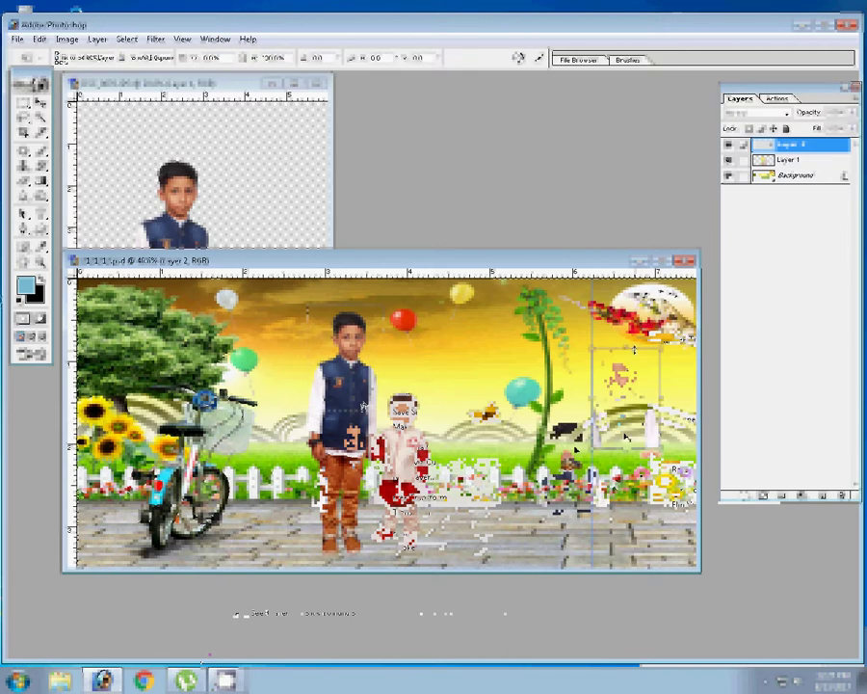
{"action": "key", "text": "Return"}
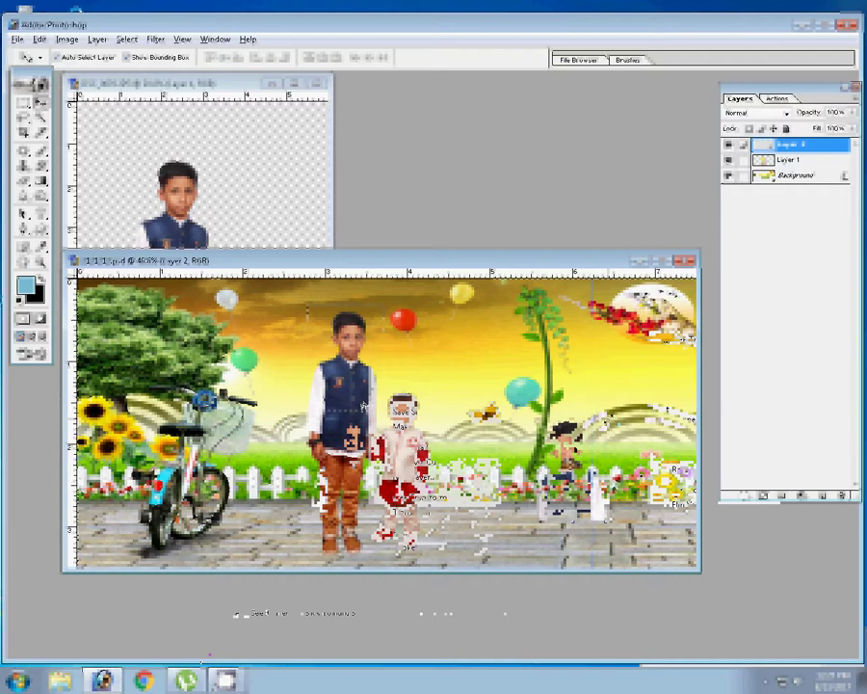
{"action": "key", "text": "ctrl+t"}
{"action": "left_click_drag", "start_coordinate": [547, 421], "coordinate": [509, 337]}
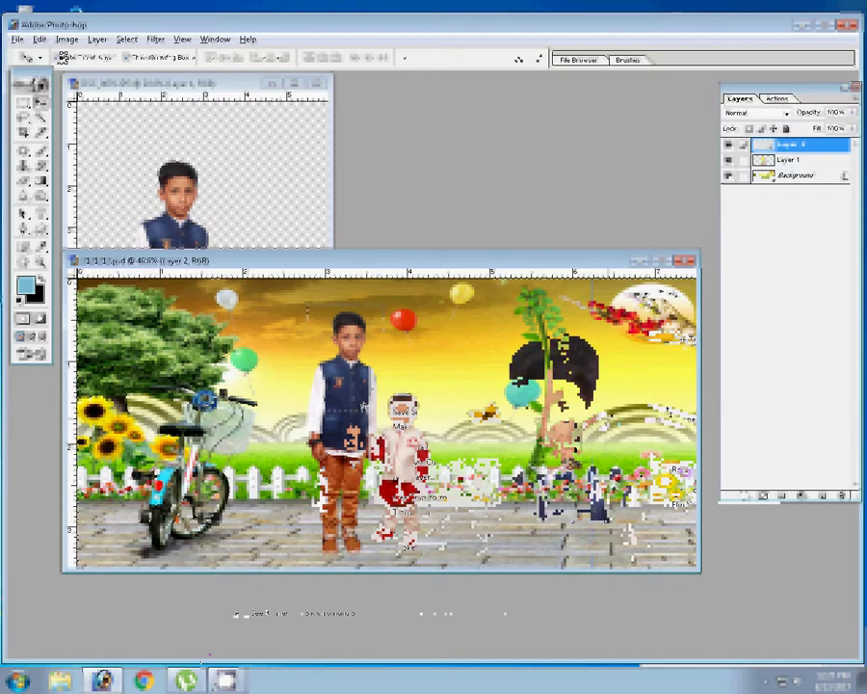
{"action": "key", "text": "Return"}
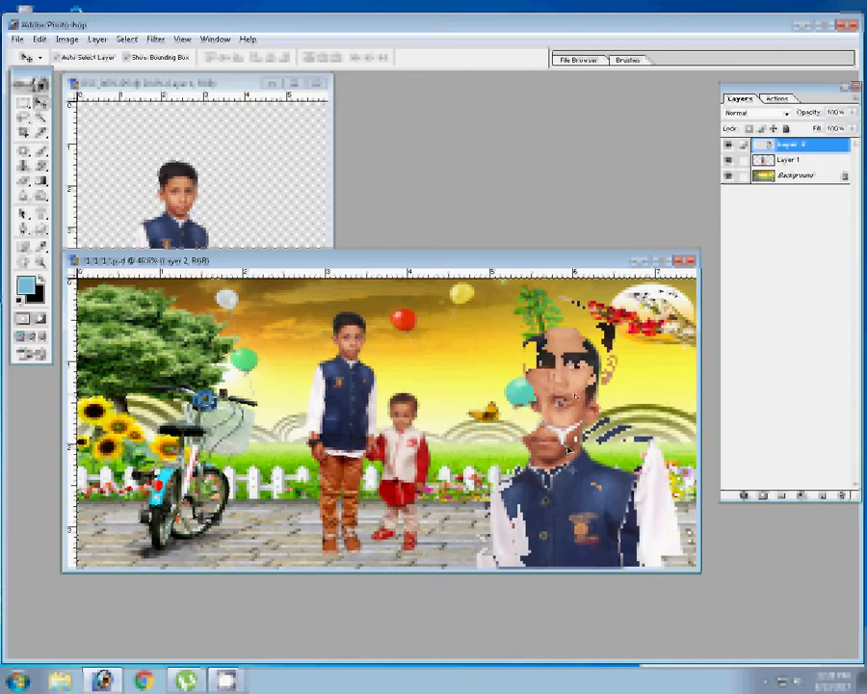
- Select the small child on Layer 1 with a rectangle and copy it to a new layer
{"action": "left_click", "coordinate": [788, 159]}
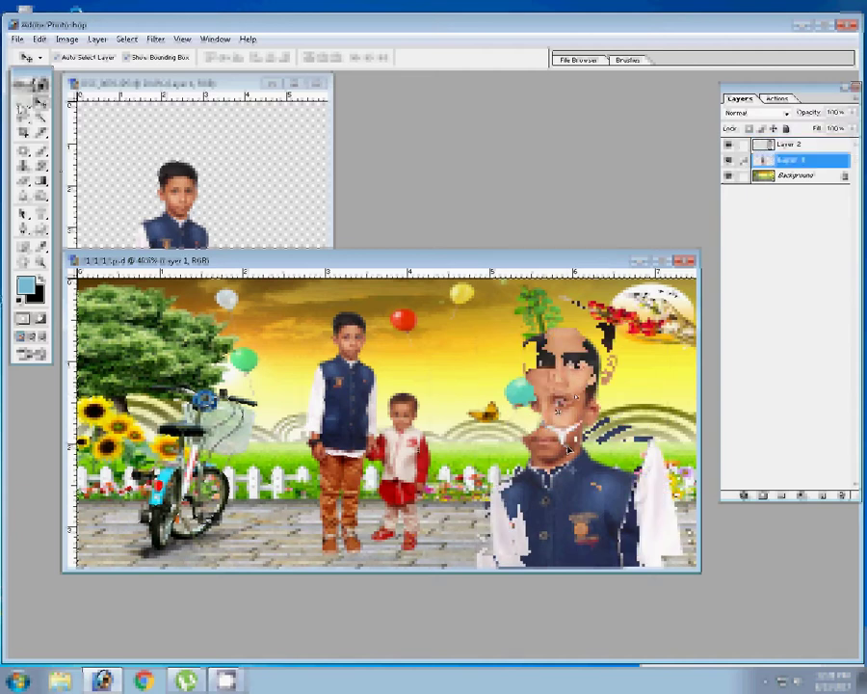
{"action": "key", "text": "m"}
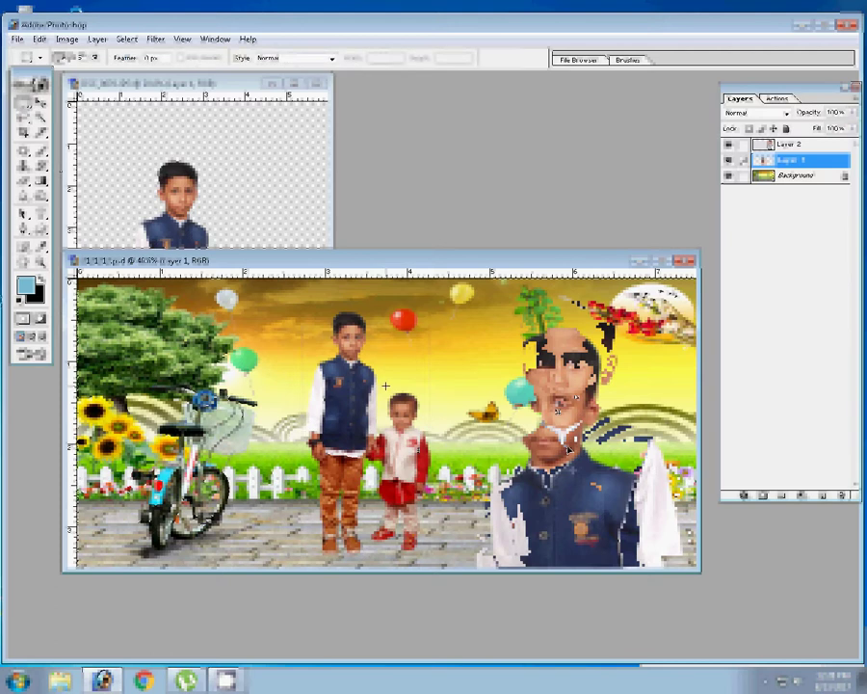
{"action": "left_click_drag", "start_coordinate": [384, 386], "coordinate": [439, 443]}
{"action": "right_click", "coordinate": [414, 436]}
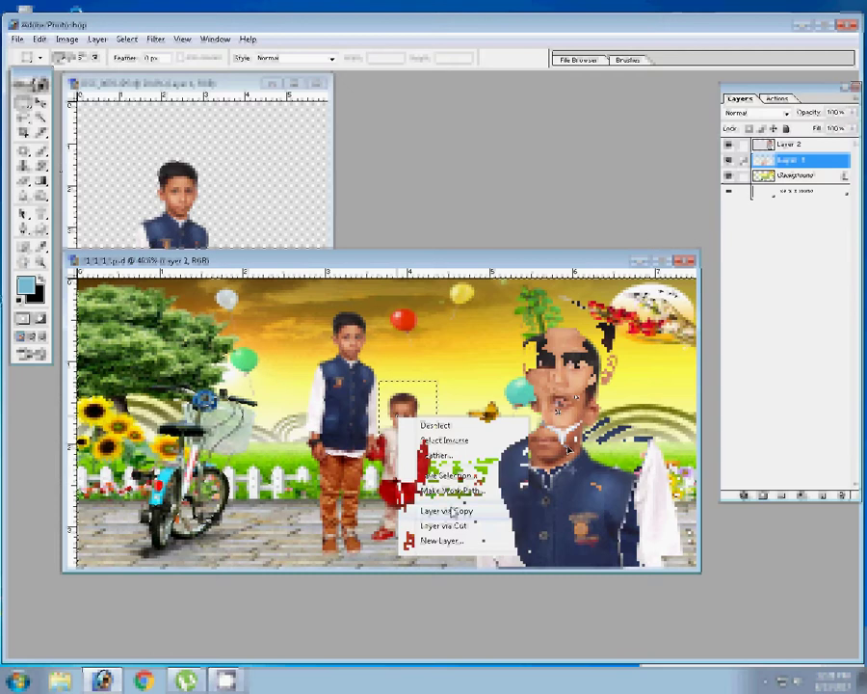
{"action": "left_click", "coordinate": [446, 508]}
{"action": "key", "text": "v"}
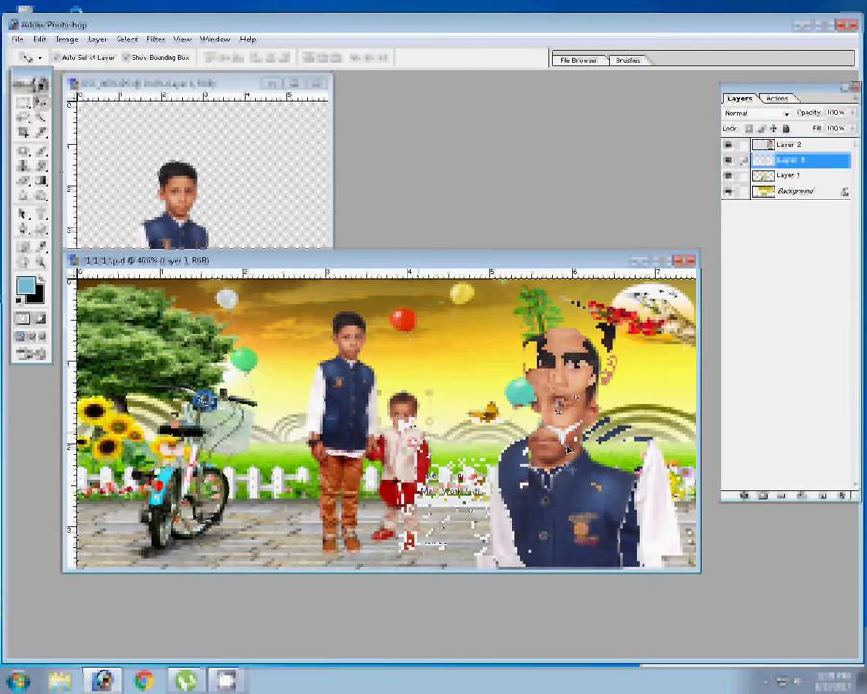
- Flip the child copy horizontally and enlarge it on the left side
{"action": "key", "text": "ctrl+t"}
{"action": "right_click", "coordinate": [243, 364]}
{"action": "left_click", "coordinate": [301, 521]}
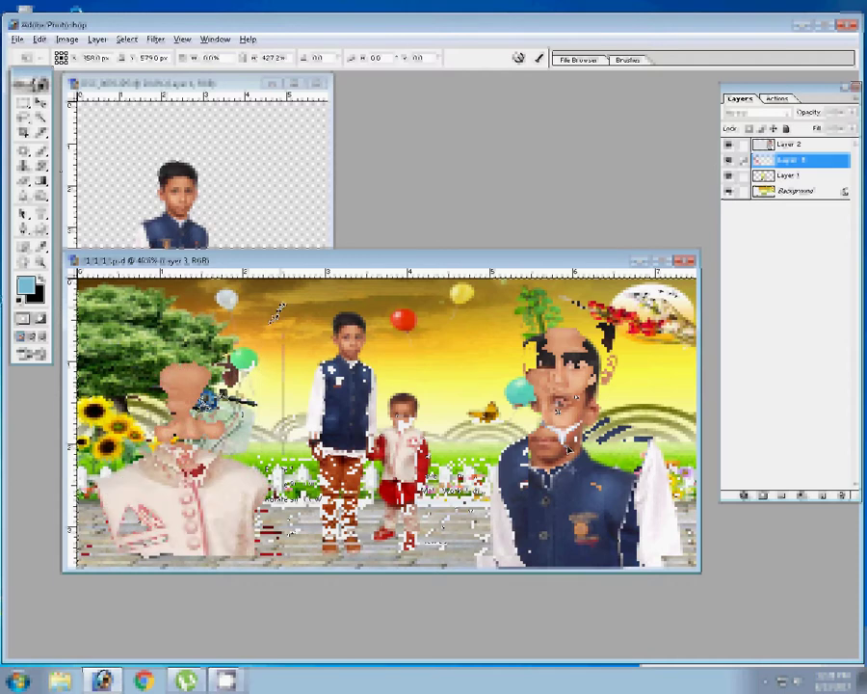
{"action": "key", "text": "Return"}
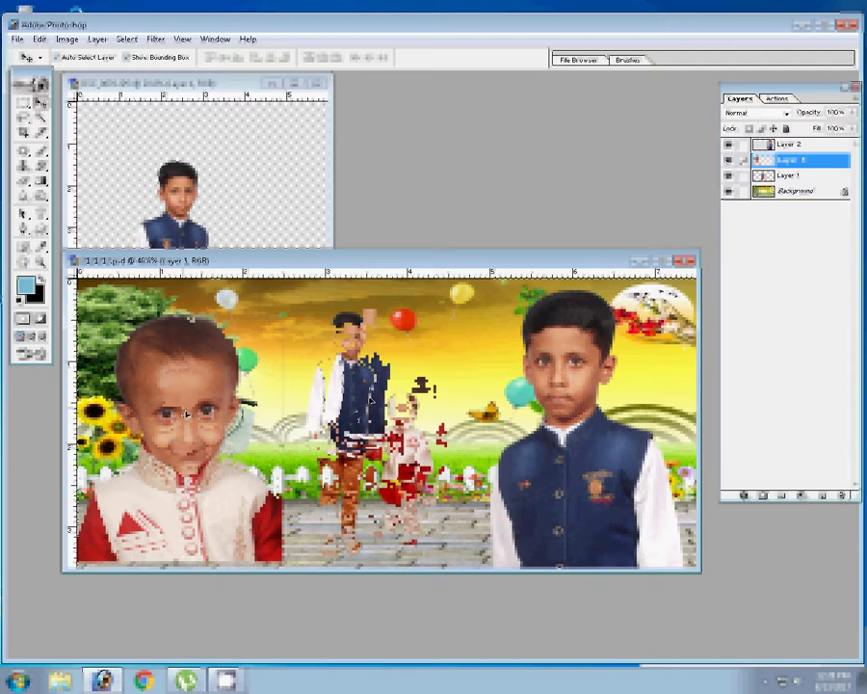
- Bring Layer 1 forward one level, flatten the image and begin Save As
{"action": "key", "text": "alt+bracketleft"}
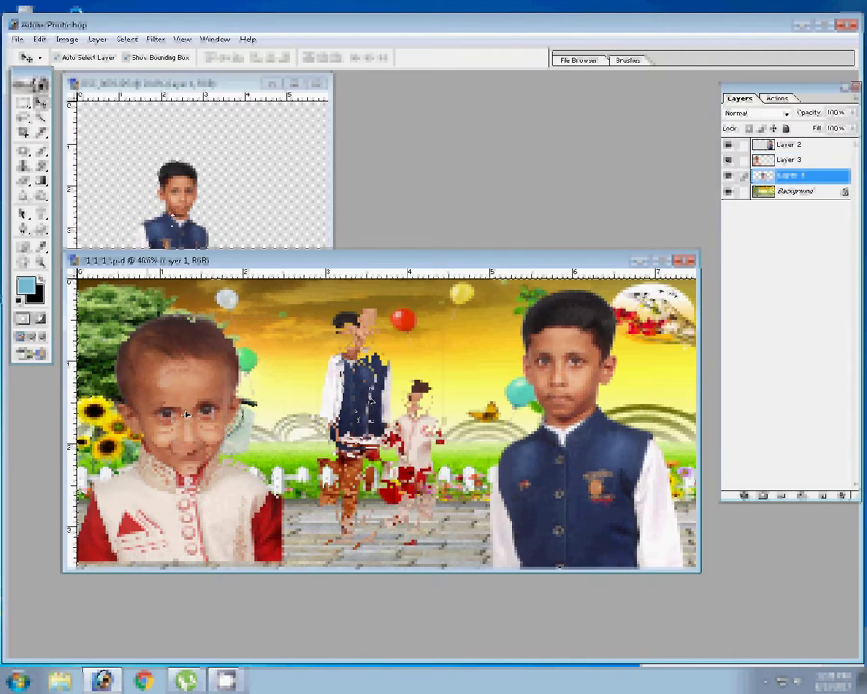
{"action": "left_click", "coordinate": [97, 40]}
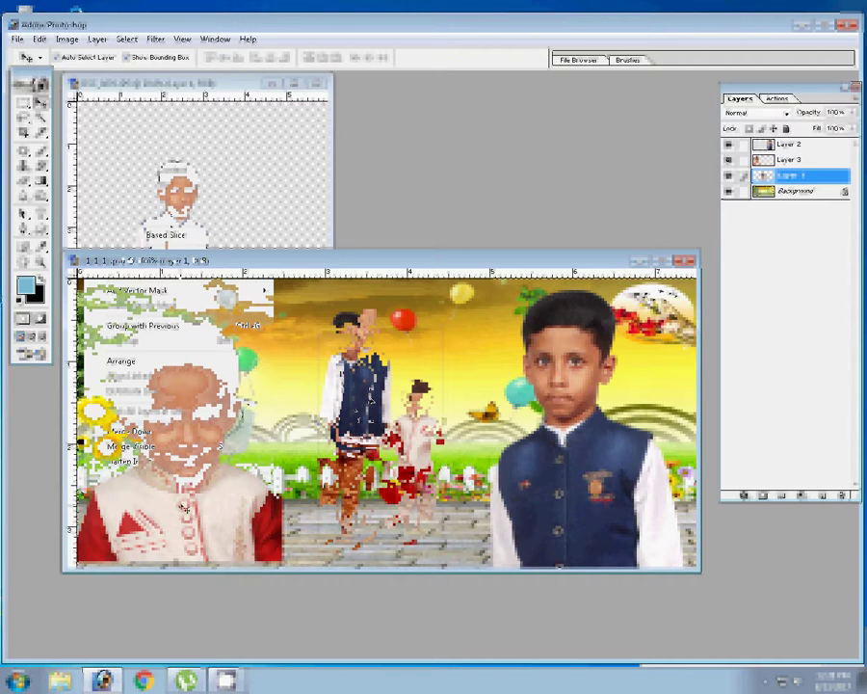
{"action": "left_click", "coordinate": [133, 359]}
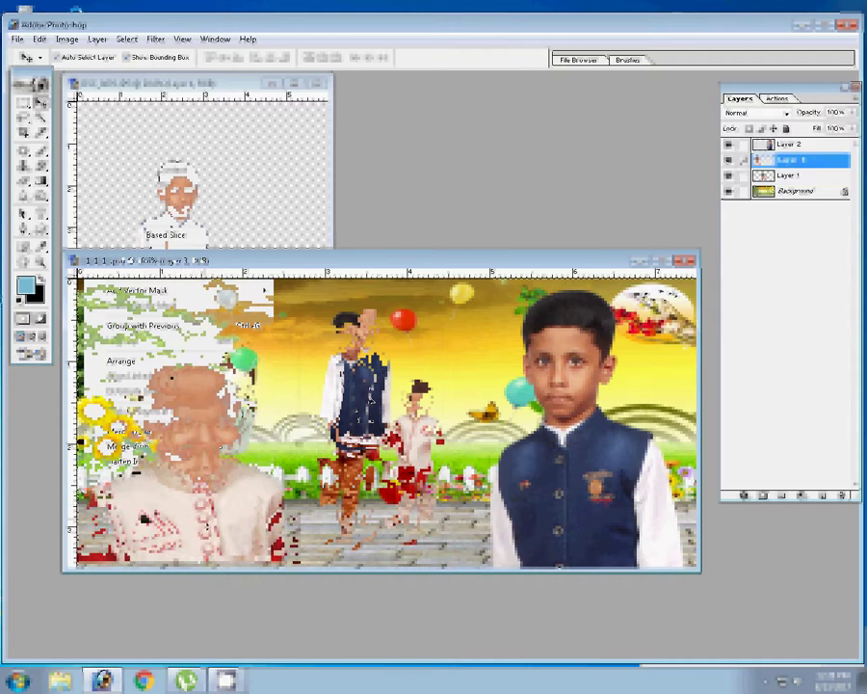
{"action": "left_click", "coordinate": [94, 39]}
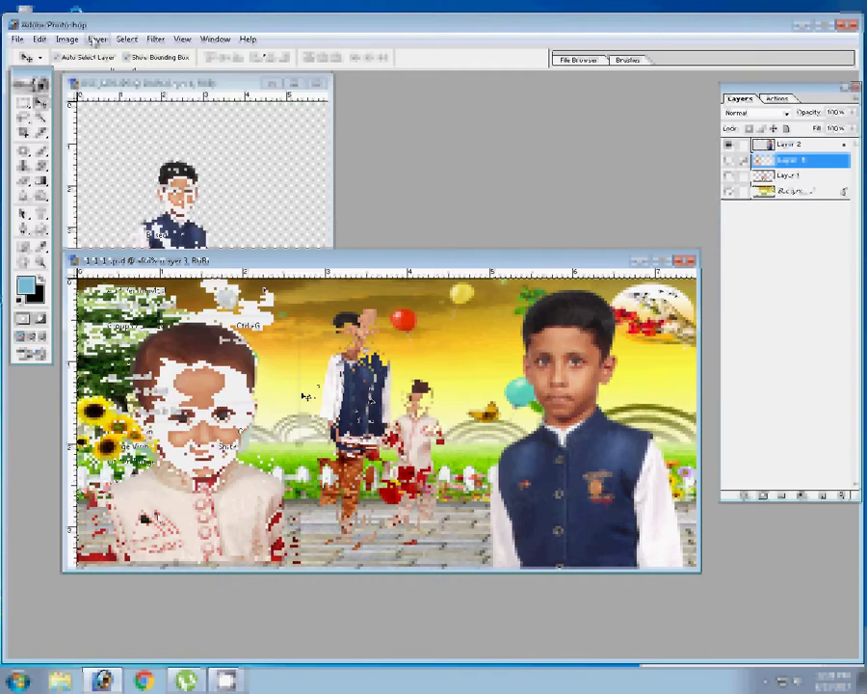
{"action": "left_click", "coordinate": [270, 280]}
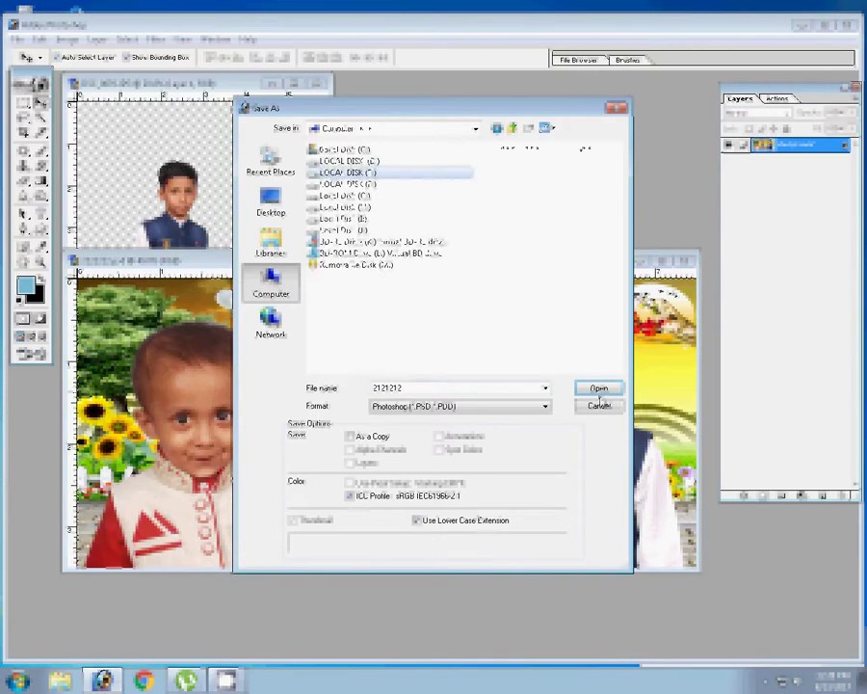
- Save the composite as JPEG 'Whiate Mug 1' in E:\8\23.8.2017 and close both documents
{"action": "left_click", "coordinate": [598, 389]}
{"action": "left_click", "coordinate": [467, 406]}
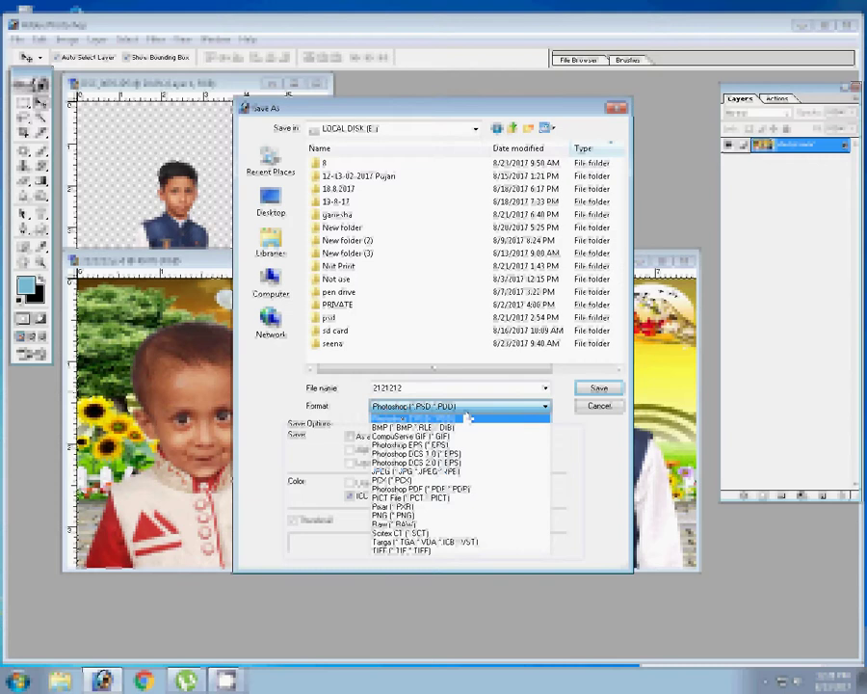
{"action": "left_click", "coordinate": [410, 471]}
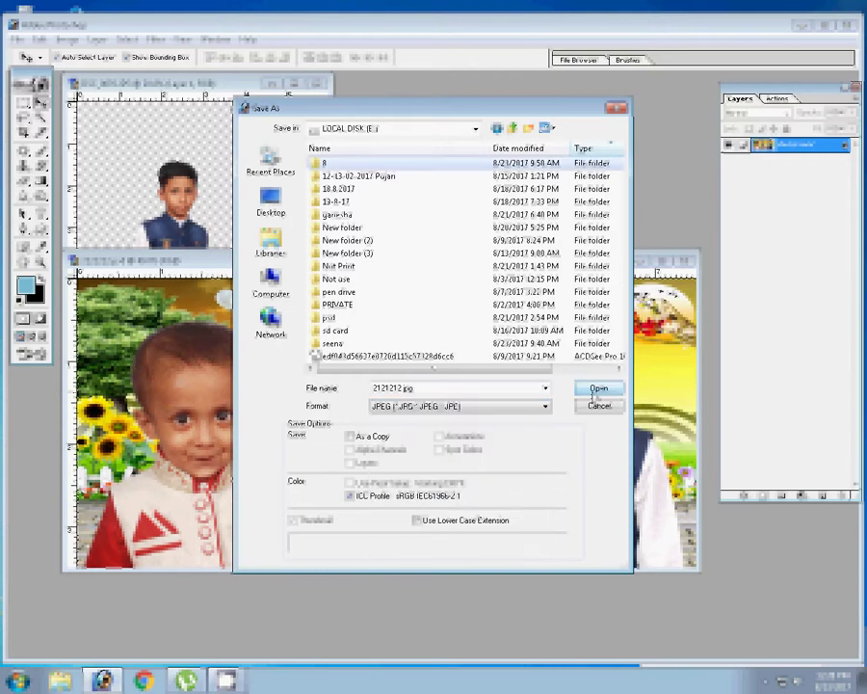
{"action": "left_click", "coordinate": [597, 389]}
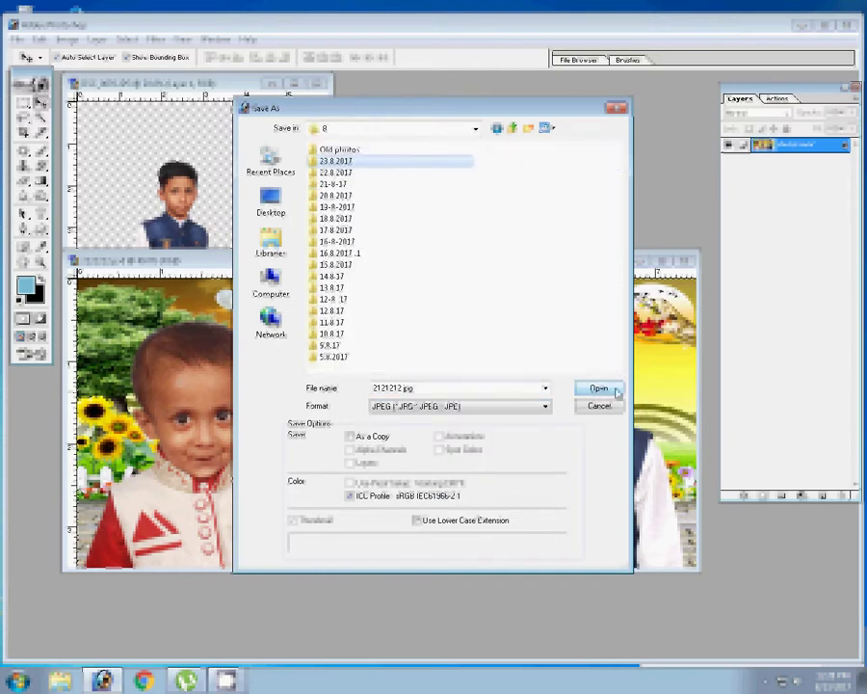
{"action": "left_click", "coordinate": [597, 388]}
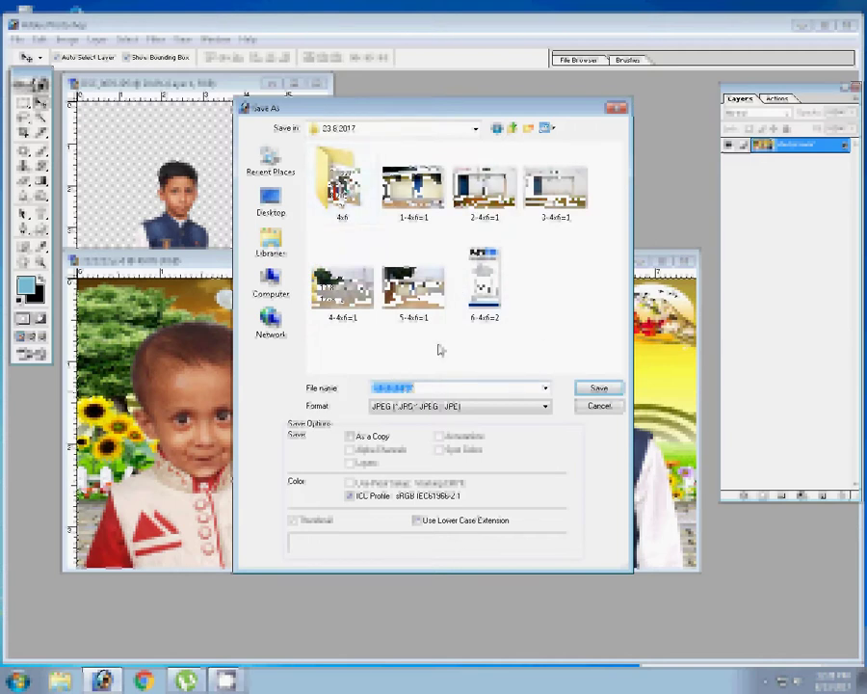
{"action": "type", "text": "Whia"}
{"action": "type", "text": "te"}
{"action": "type", "text": " Mu"}
{"action": "type", "text": "g 1"}
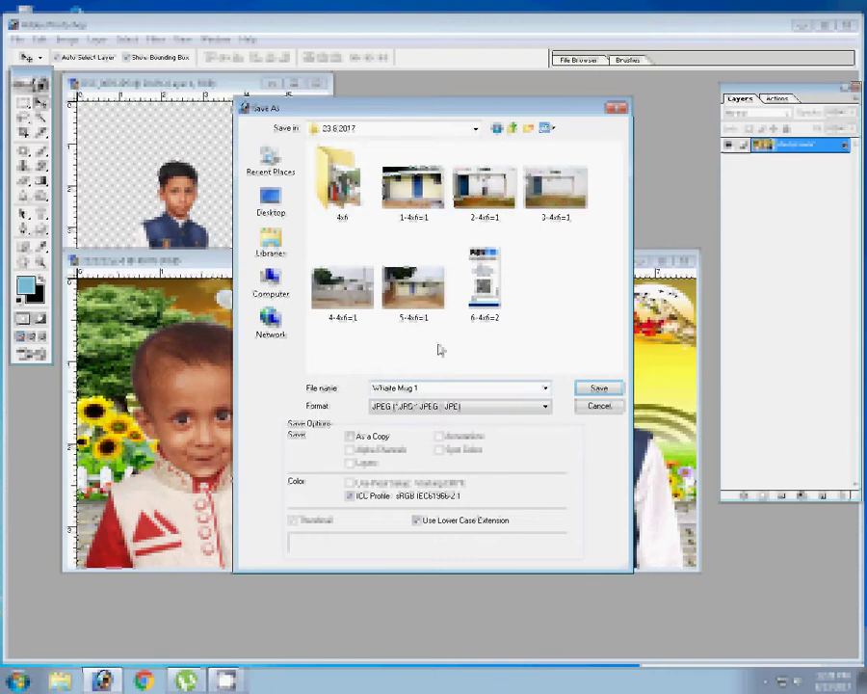
{"action": "key", "text": "Return"}
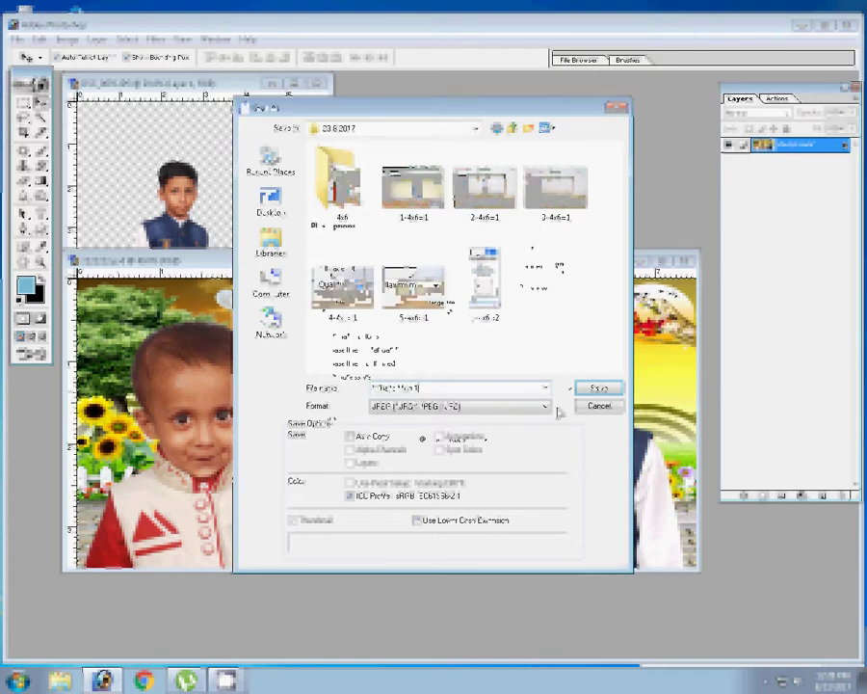
{"action": "key", "text": "Return"}
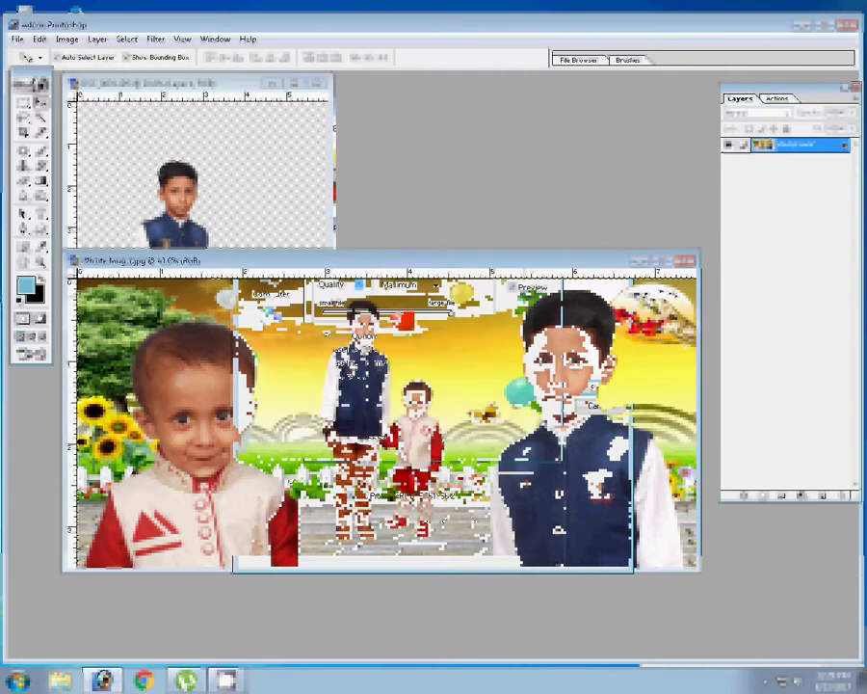
{"action": "left_click", "coordinate": [665, 261]}
{"action": "left_click", "coordinate": [321, 84]}
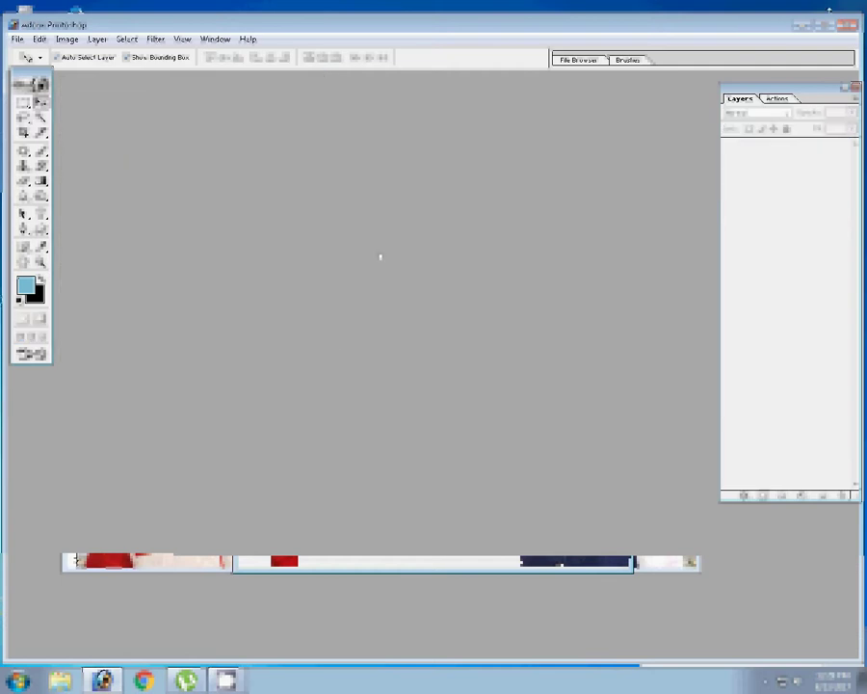